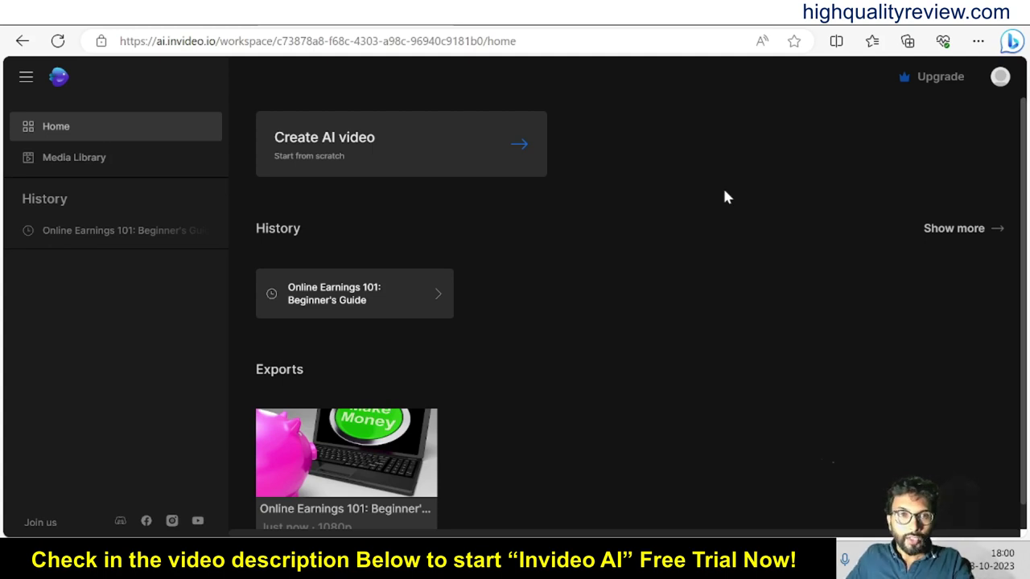
Start a new AI video from scratch and show the available video workflows.
{"action": "left_click", "coordinate": [361, 140]}
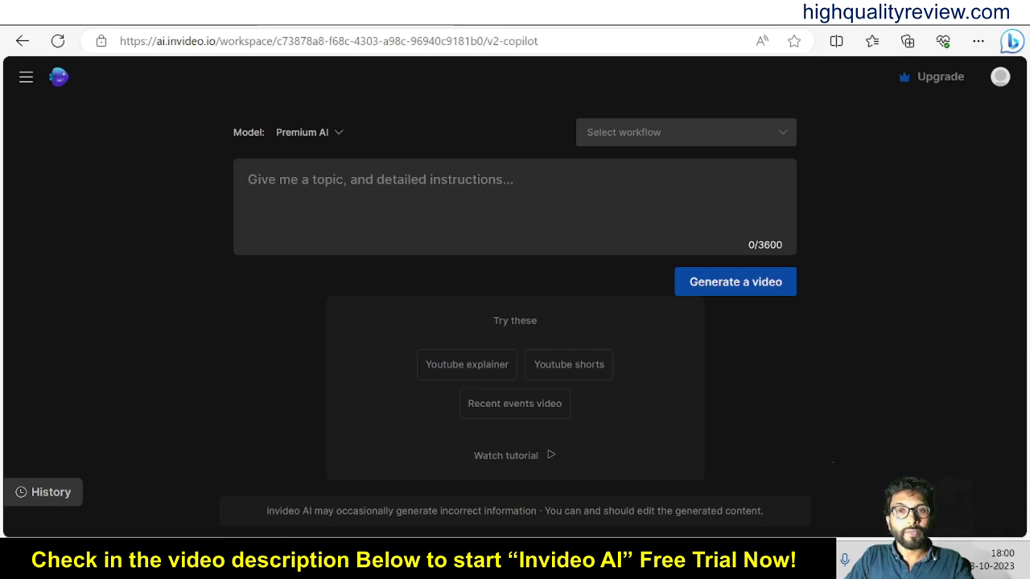
{"action": "left_click", "coordinate": [675, 137]}
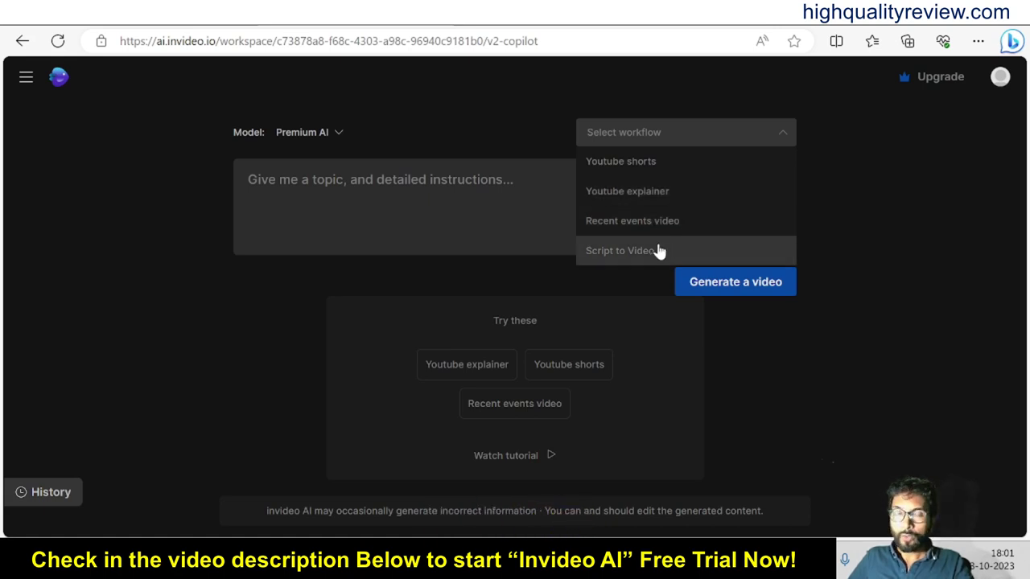
Choose the Youtube explainer workflow with a 30-second length.
{"action": "left_click", "coordinate": [678, 193]}
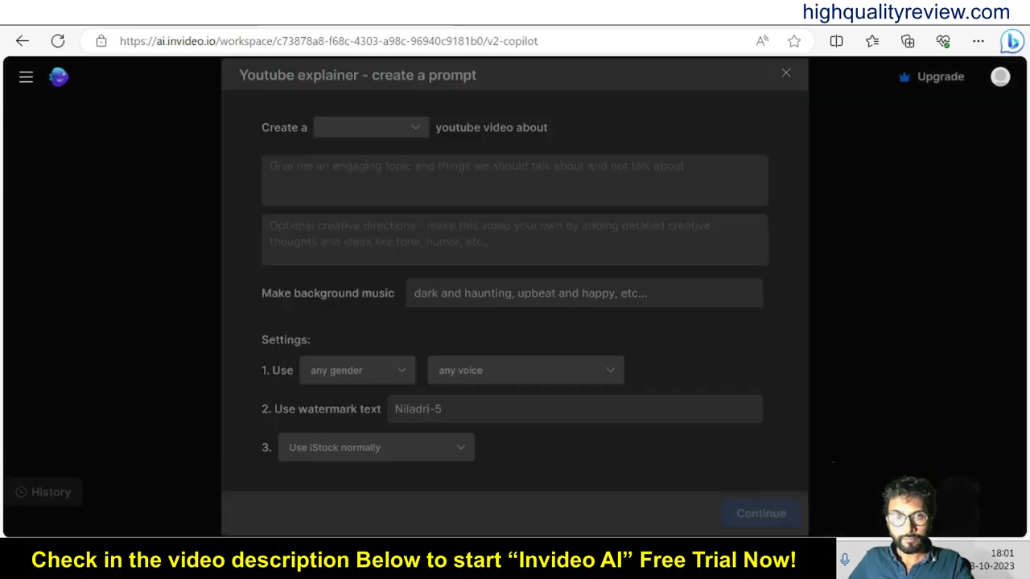
{"action": "left_click", "coordinate": [395, 134]}
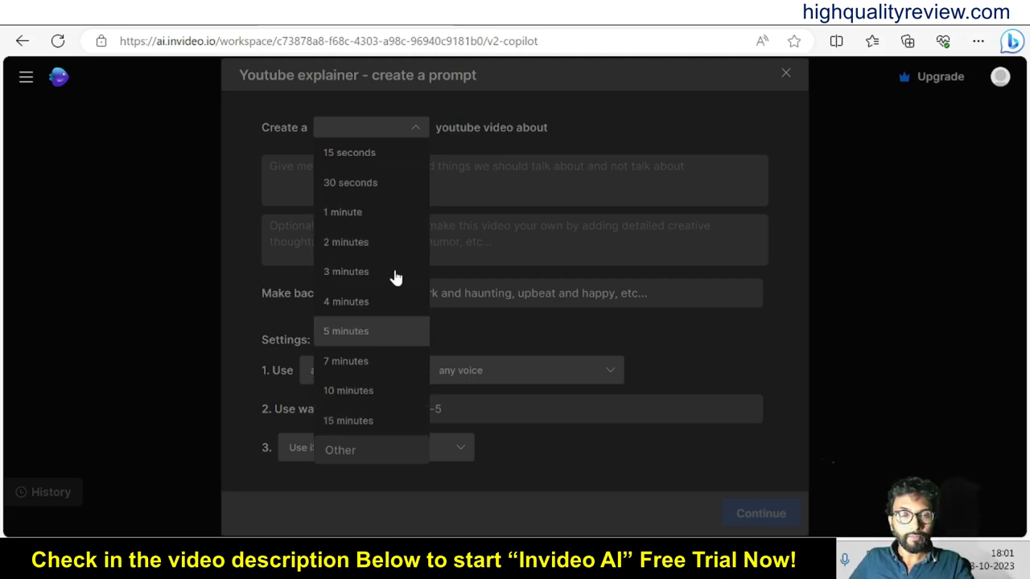
{"action": "left_click", "coordinate": [346, 186]}
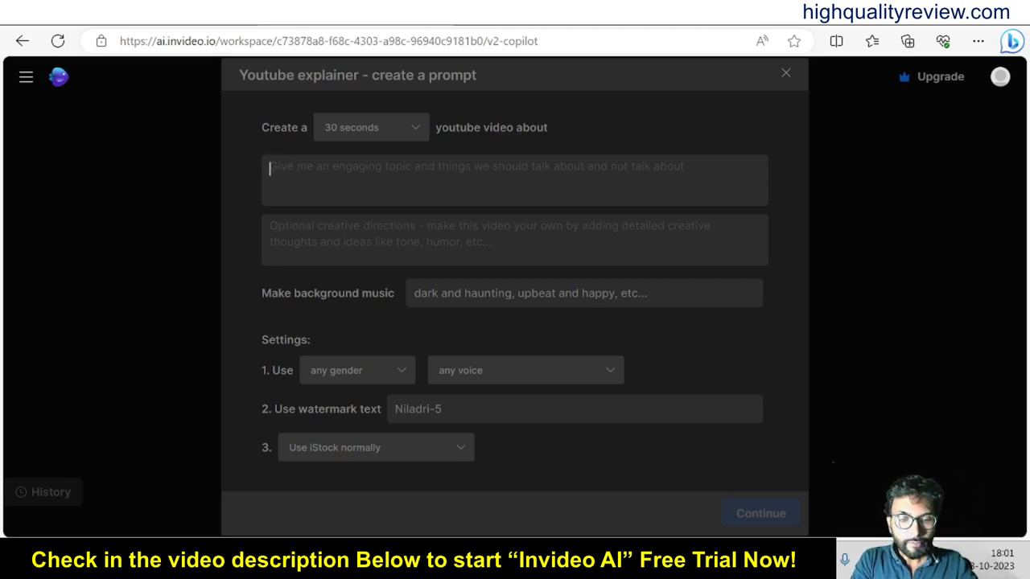
Enter the topic 'How to lose belly fat within 3 months'.
{"action": "type", "text": "Lose"}
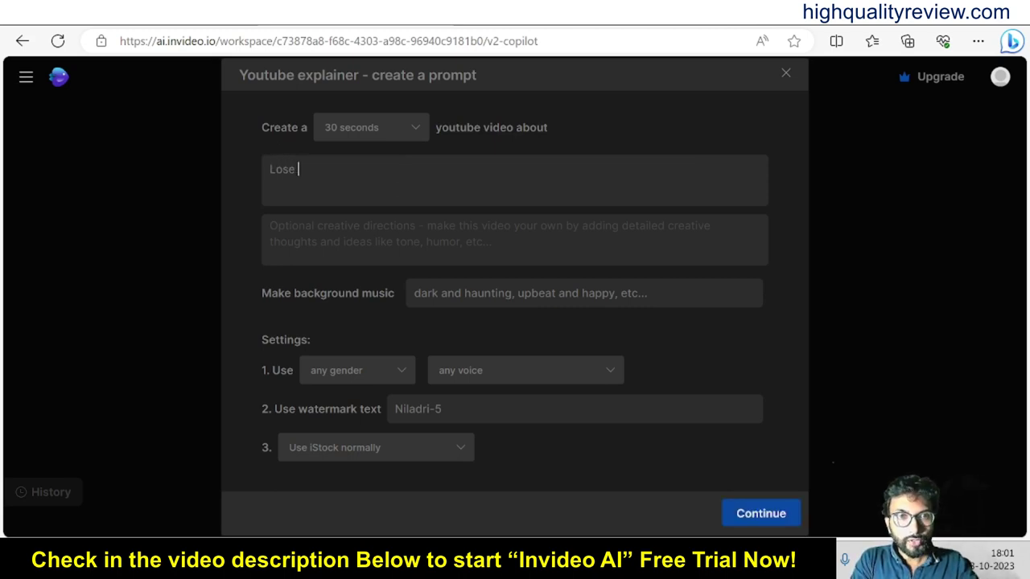
{"action": "key", "text": "BackSpace"}
{"action": "key", "text": "BackSpace"}
{"action": "key", "text": "BackSpace"}
{"action": "key", "text": "BackSpace"}
{"action": "key", "text": "BackSpace"}
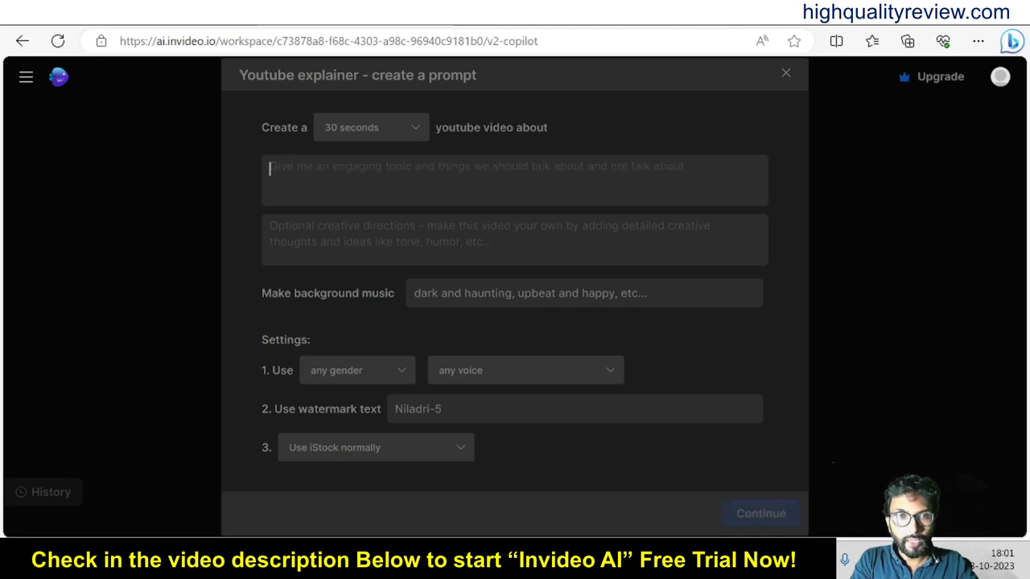
{"action": "type", "text": "H"}
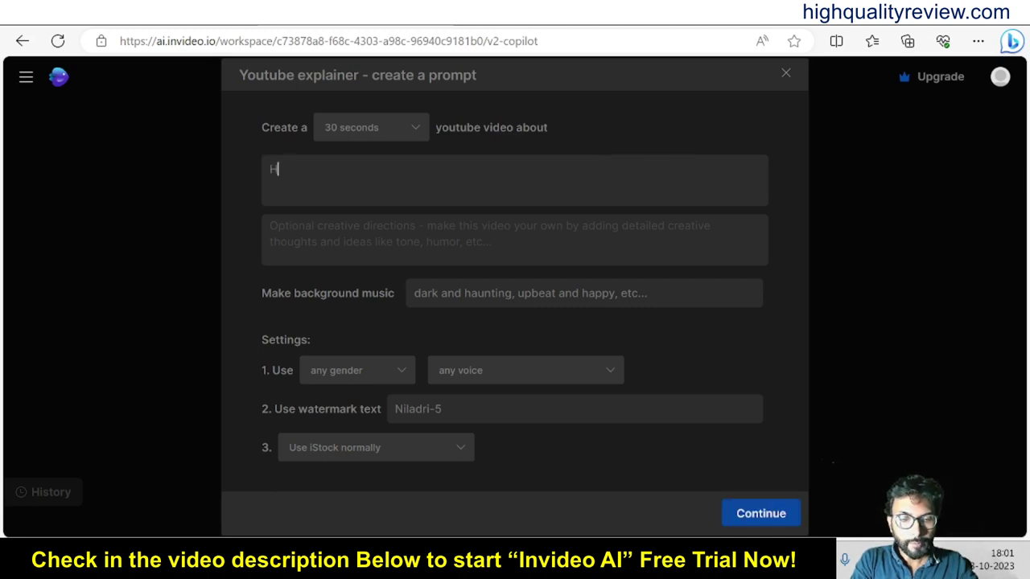
{"action": "type", "text": "ow to"}
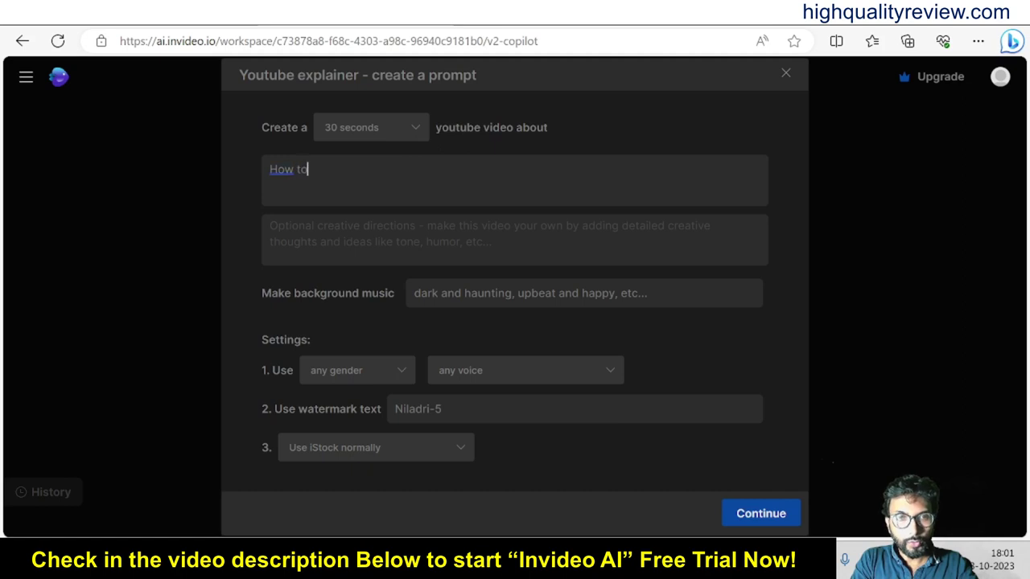
{"action": "type", "text": " lose "}
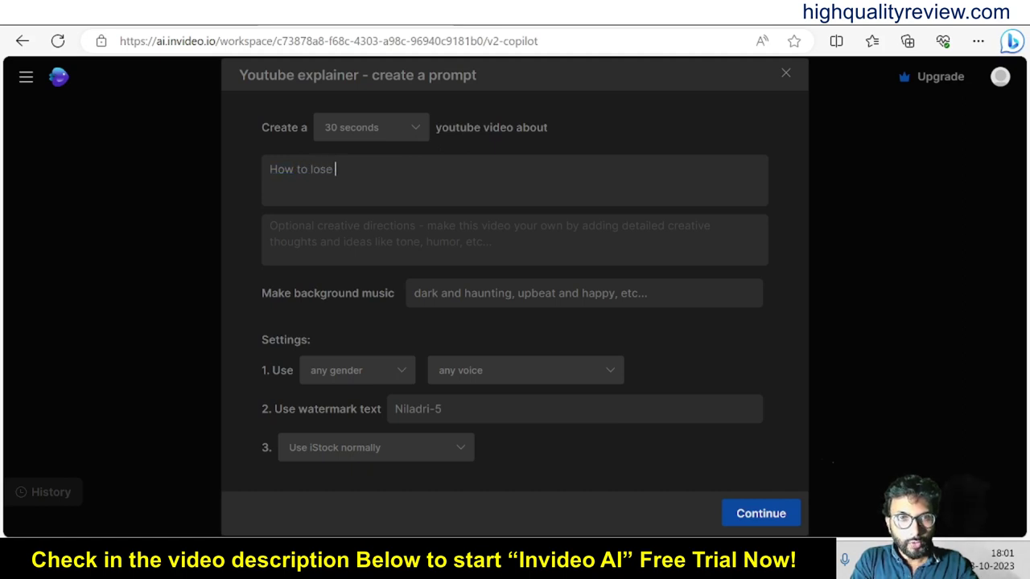
{"action": "type", "text": "belly"}
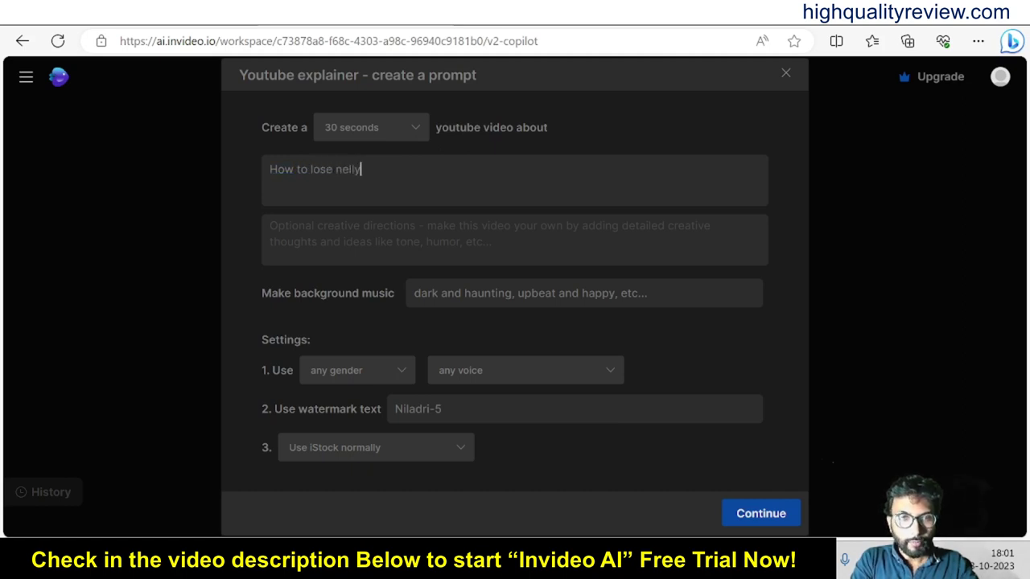
{"action": "key", "text": "BackSpace"}
{"action": "key", "text": "BackSpace"}
{"action": "key", "text": "BackSpace"}
{"action": "key", "text": "BackSpace"}
{"action": "key", "text": "BackSpace"}
{"action": "key", "text": "BackSpace"}
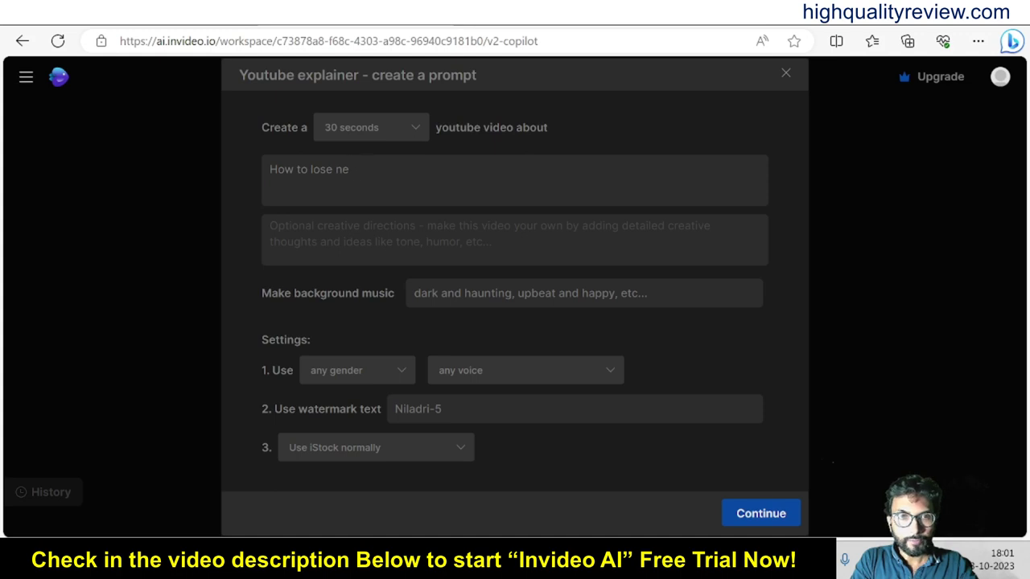
{"action": "type", "text": "belly"}
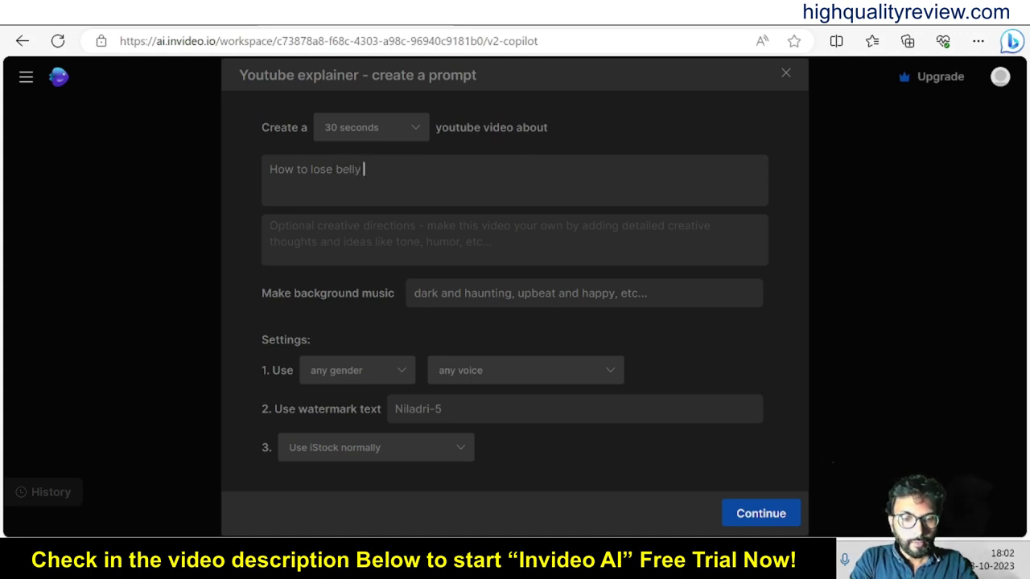
{"action": "type", "text": " fat"}
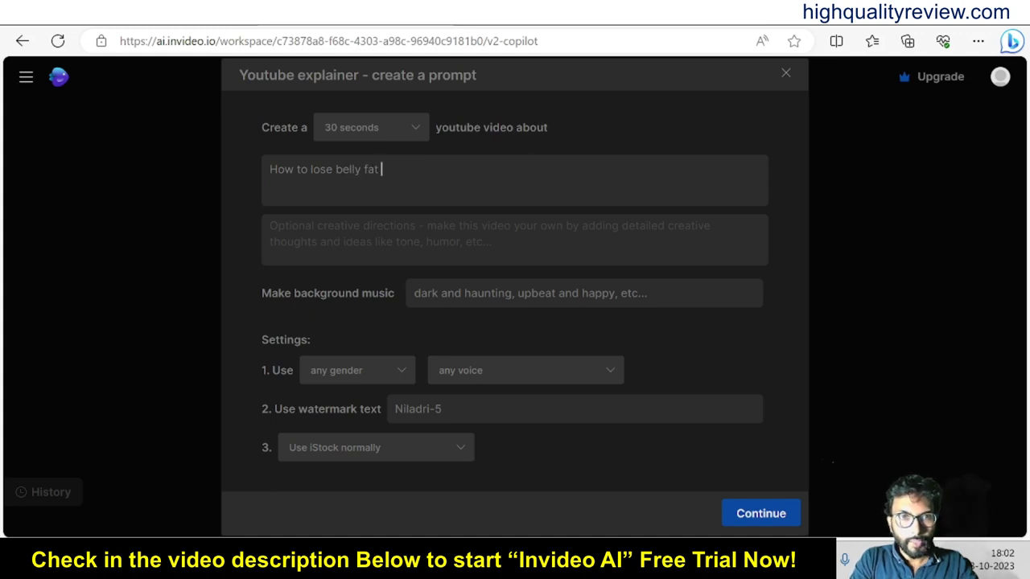
{"action": "type", "text": " with"}
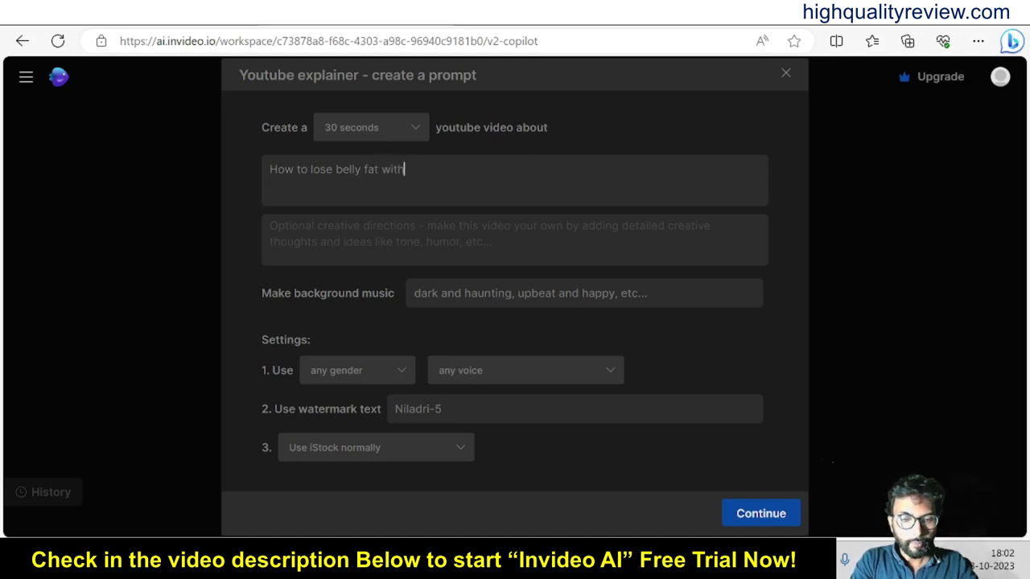
{"action": "type", "text": "in"}
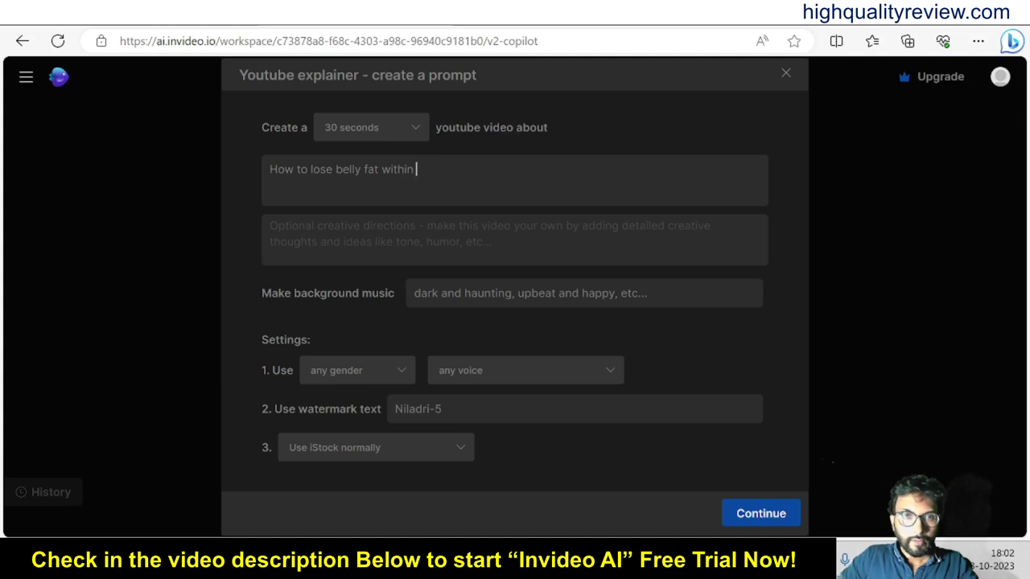
{"action": "type", "text": " 3"}
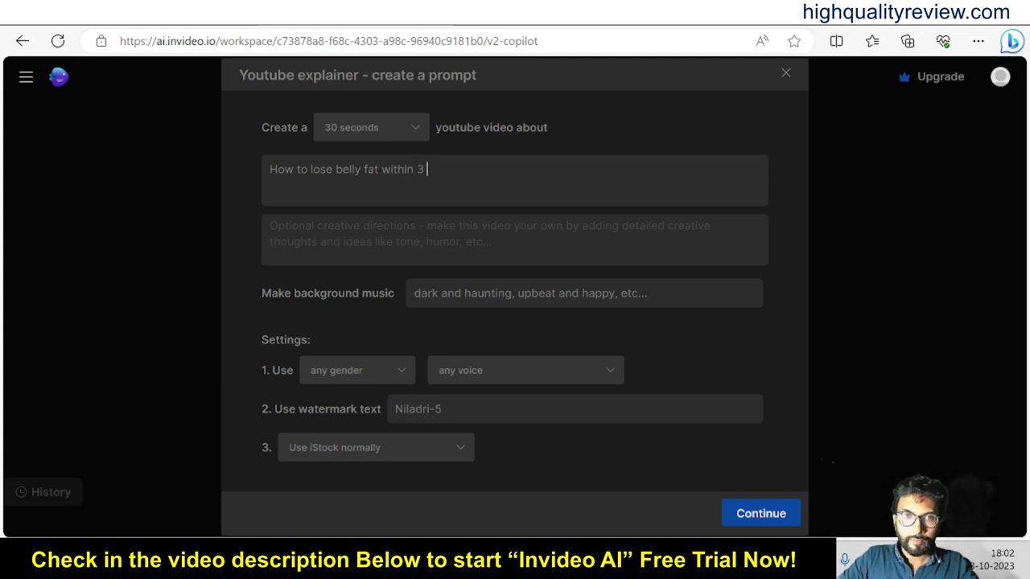
{"action": "type", "text": " months"}
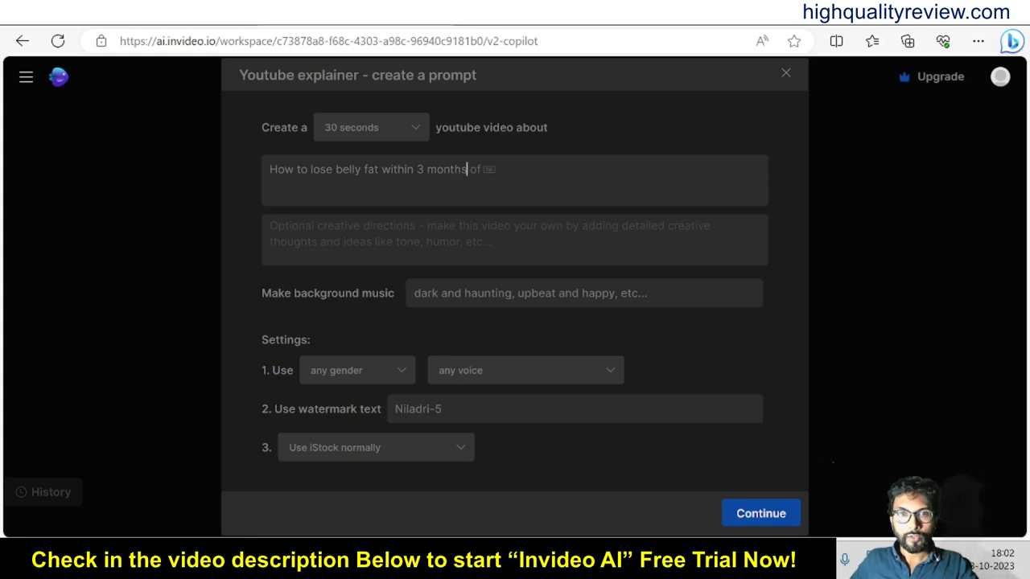
{"action": "left_click", "coordinate": [260, 305]}
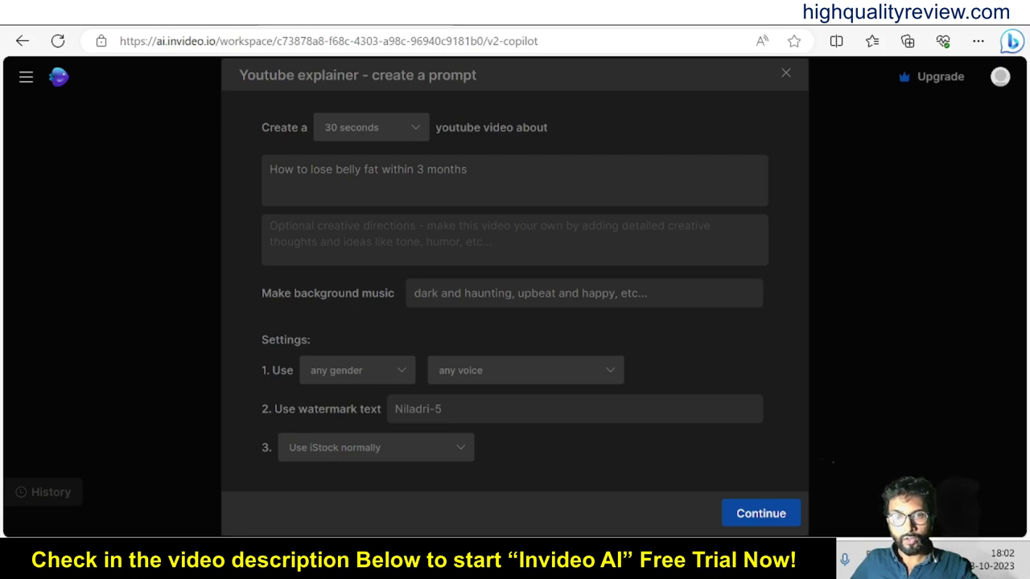
Set happy background music and a female, clear American narrator voice, then continue.
{"action": "left_click", "coordinate": [459, 293]}
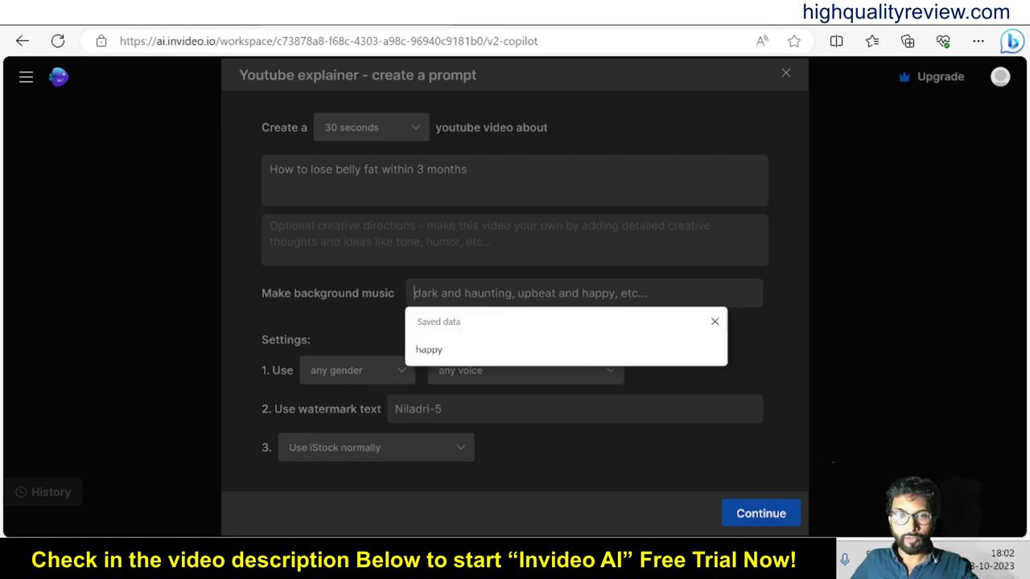
{"action": "left_click", "coordinate": [429, 351]}
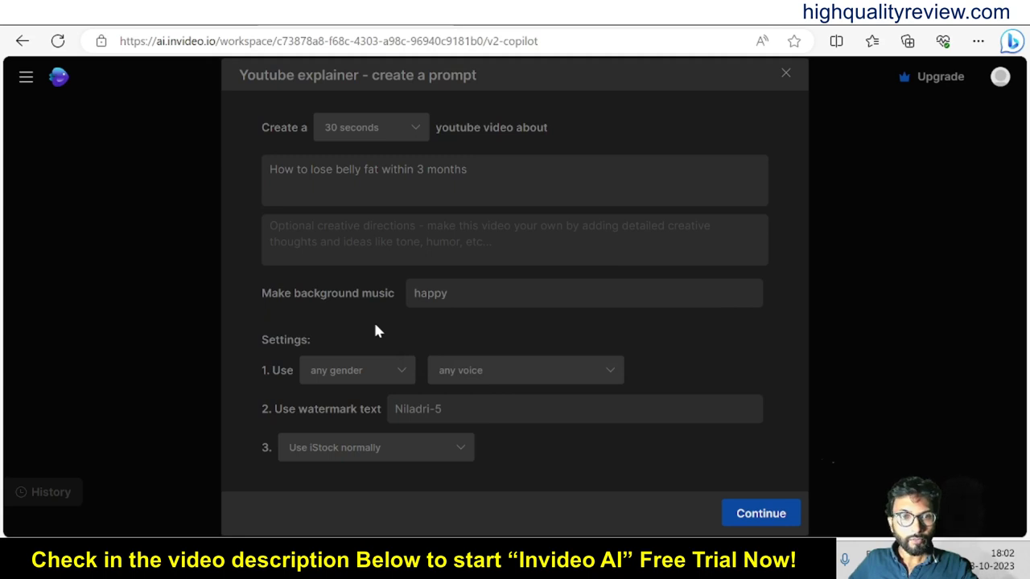
{"action": "left_click", "coordinate": [357, 369]}
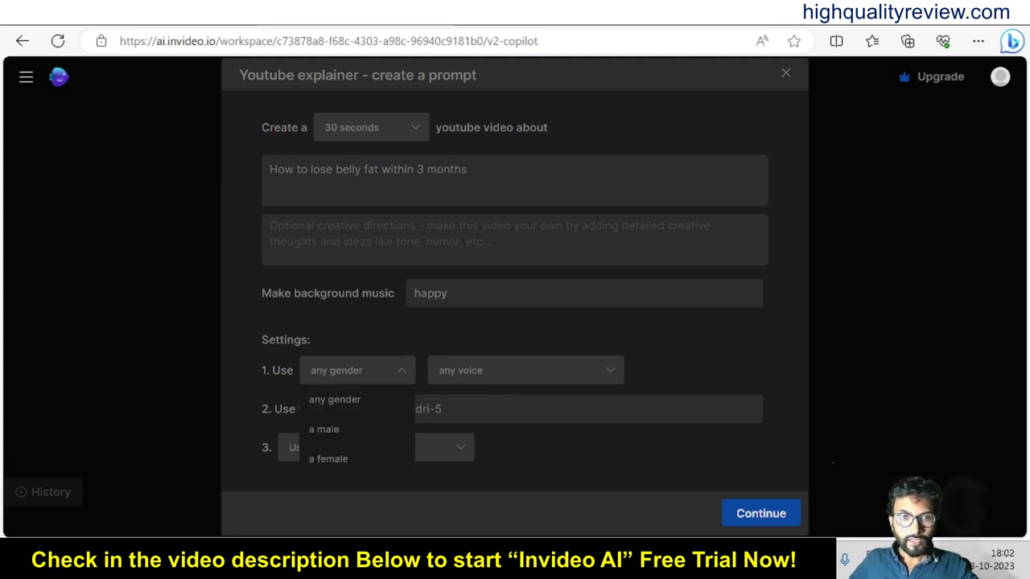
{"action": "left_click", "coordinate": [335, 460]}
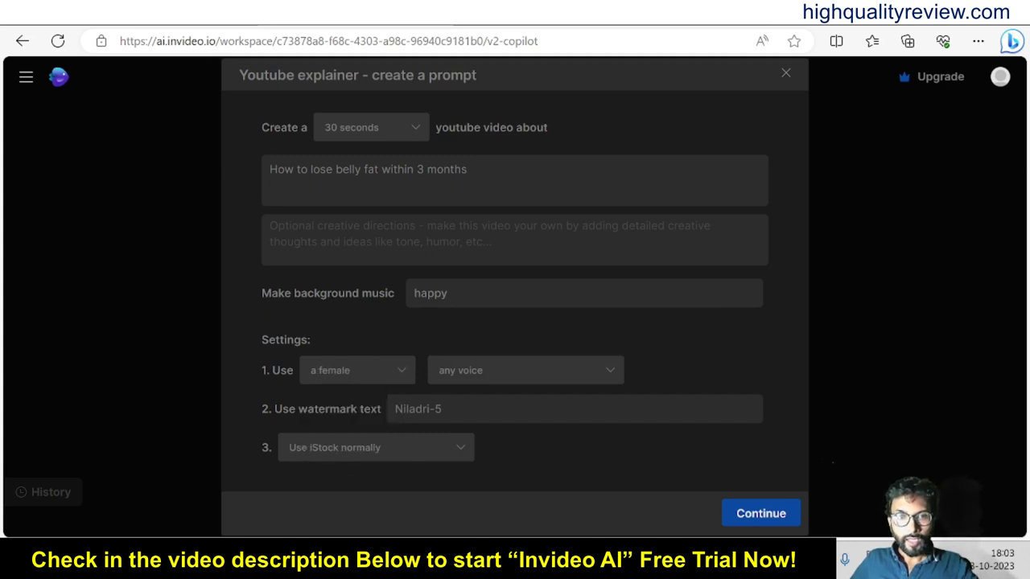
{"action": "left_click", "coordinate": [523, 370]}
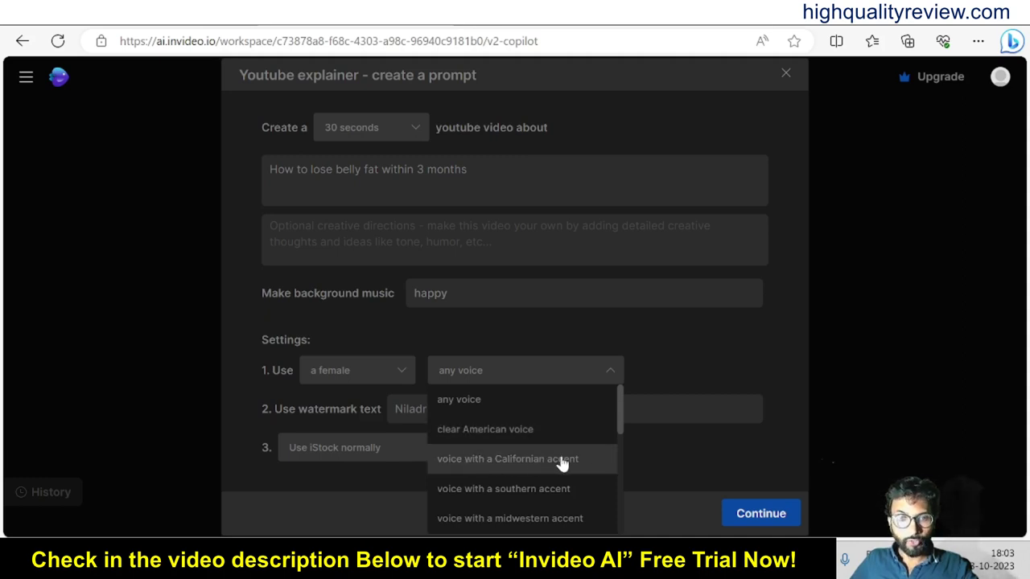
{"action": "scroll", "coordinate": [552, 490], "scroll_direction": "down", "scroll_amount": 1}
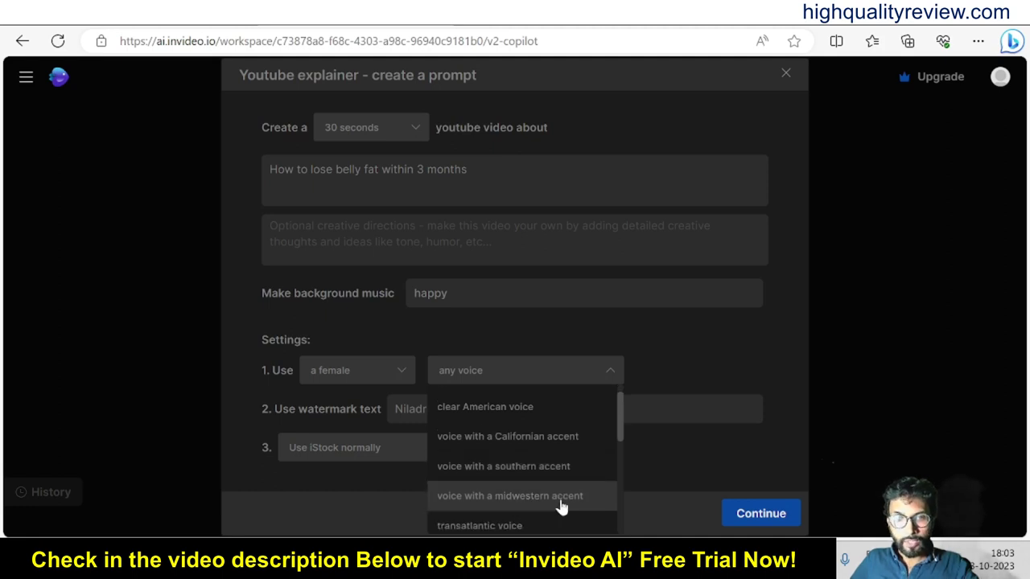
{"action": "scroll", "coordinate": [526, 473], "scroll_direction": "up", "scroll_amount": 1}
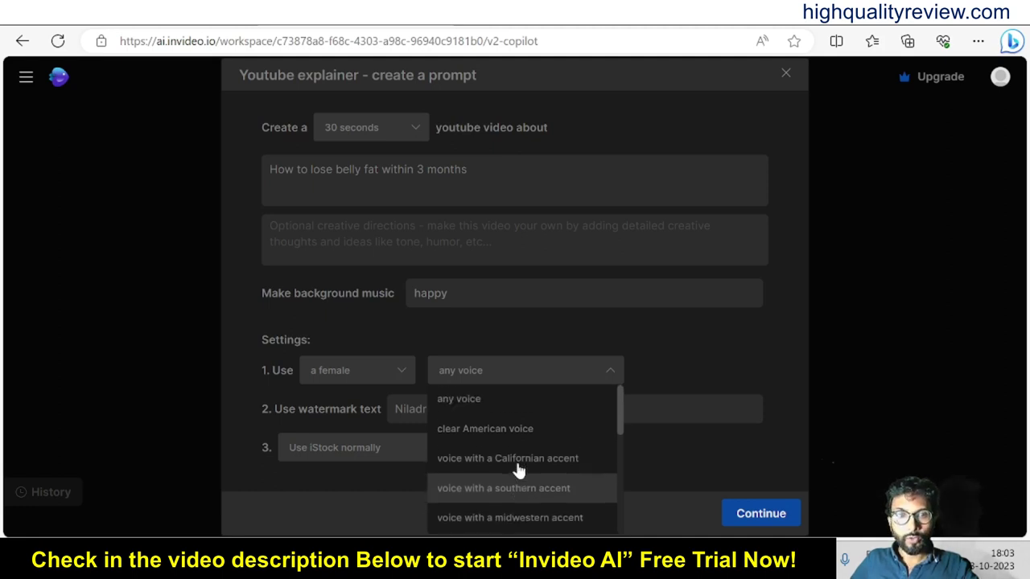
{"action": "left_click", "coordinate": [488, 432]}
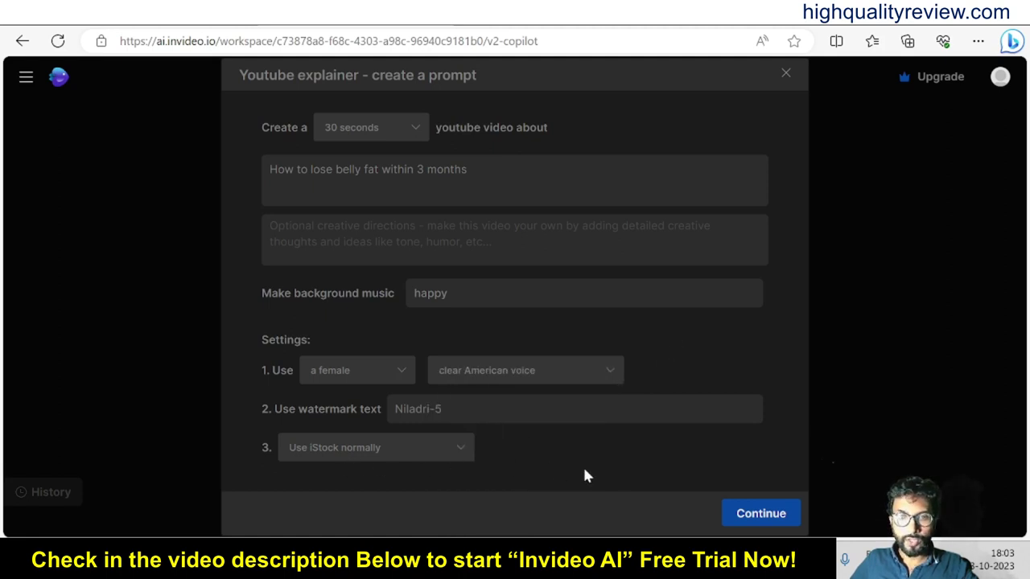
{"action": "left_click", "coordinate": [748, 514]}
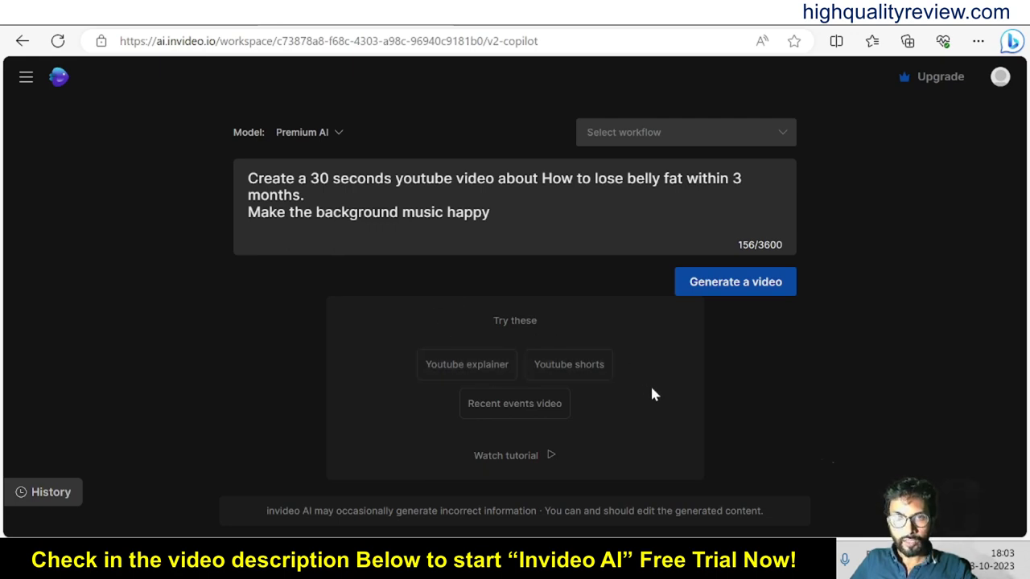
Generate the video for Weight Loss Seekers with the Bright look on YouTube.
{"action": "left_click", "coordinate": [734, 283]}
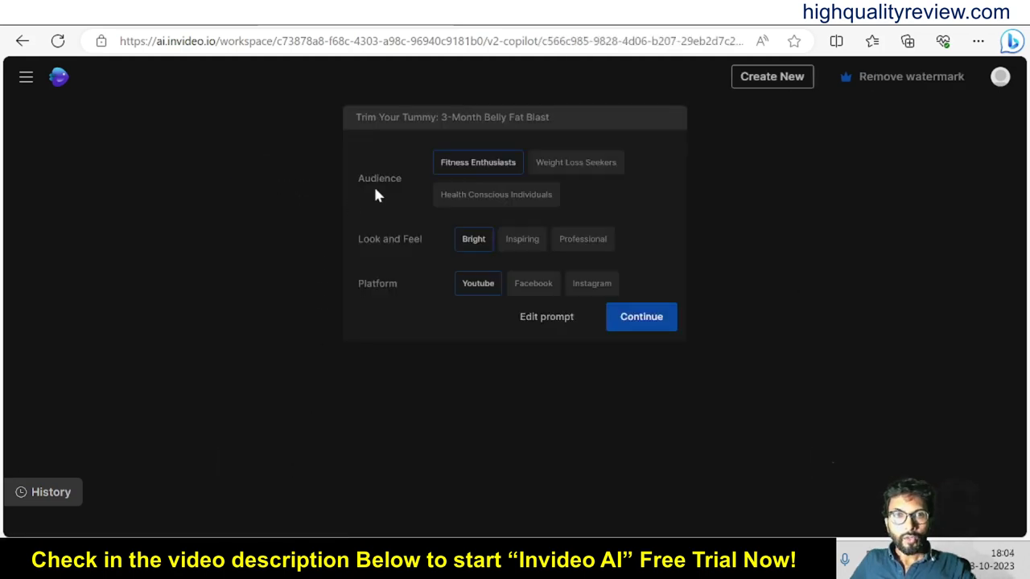
{"action": "left_click", "coordinate": [591, 169]}
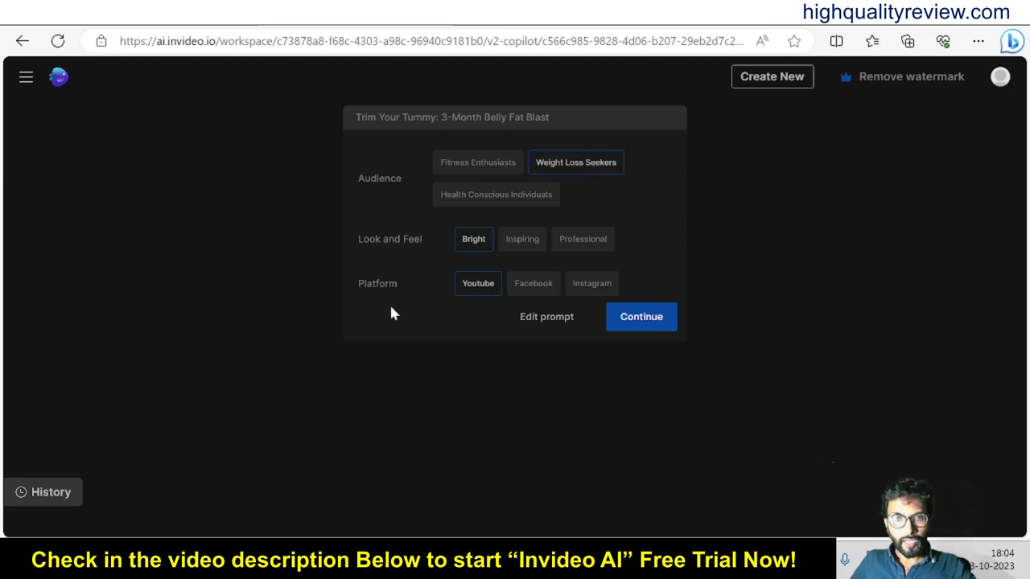
{"action": "left_click", "coordinate": [653, 319]}
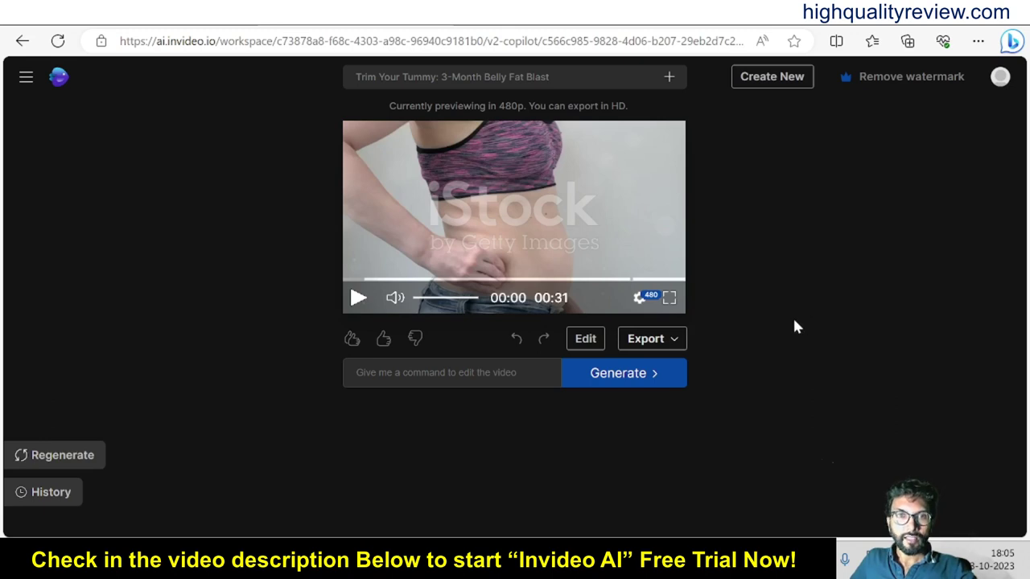
Play the 31-second 'Trim Your Tummy' preview through, then show the suggested edit commands.
{"action": "left_click", "coordinate": [358, 297]}
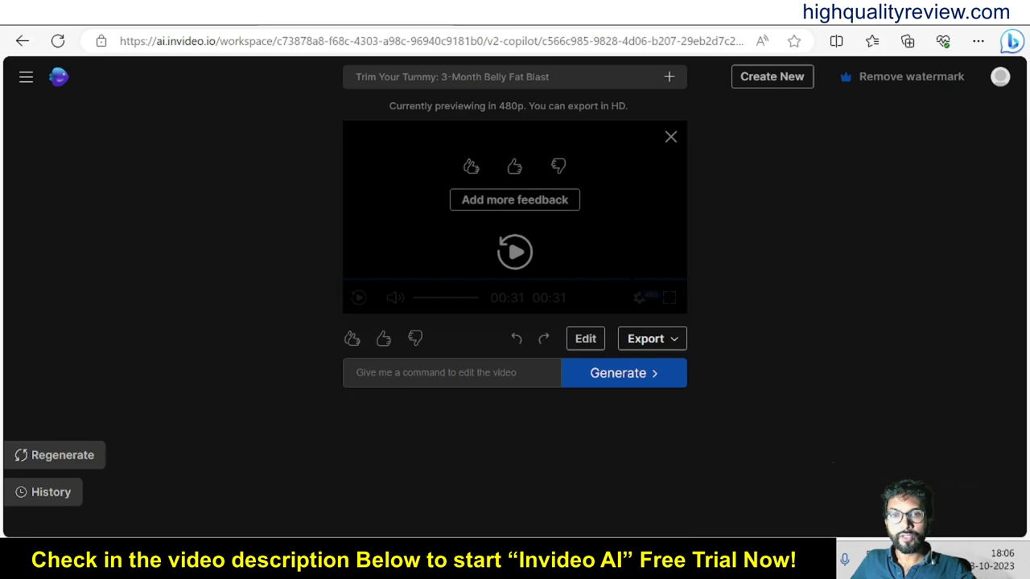
{"action": "left_click", "coordinate": [356, 372]}
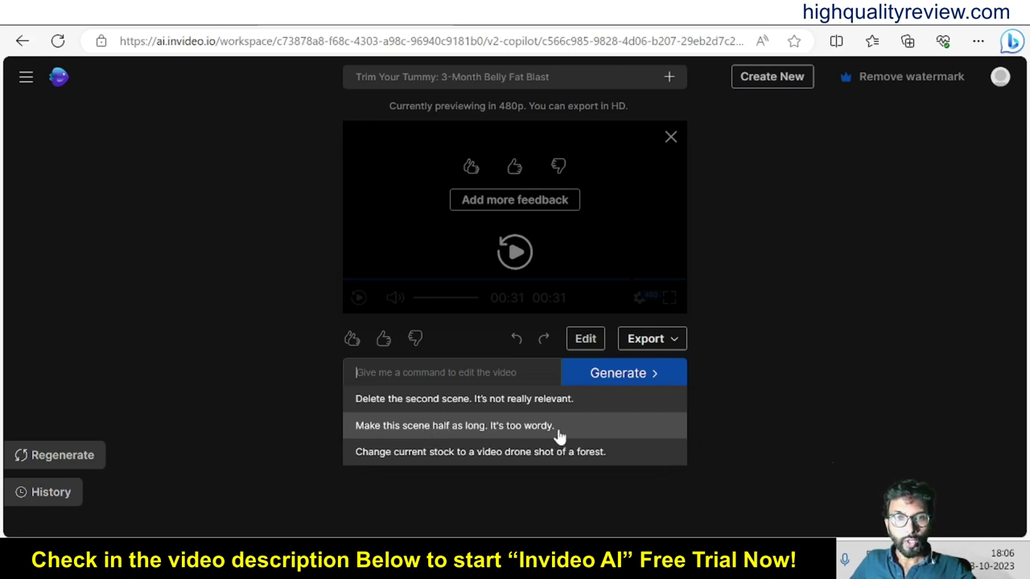
Write the edit command 'please change female voice to male voice'.
{"action": "left_click", "coordinate": [283, 373]}
{"action": "left_click", "coordinate": [357, 372]}
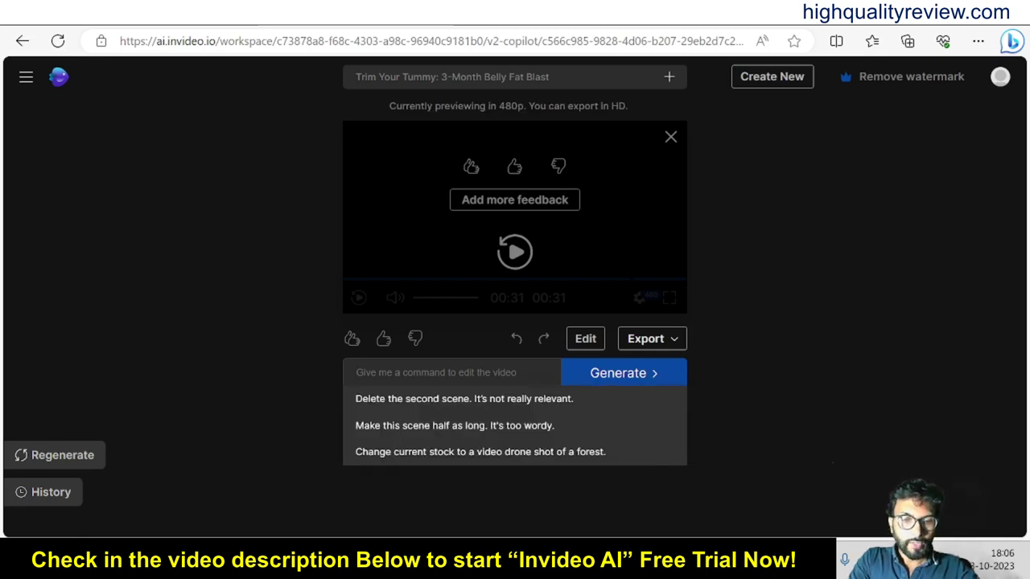
{"action": "type", "text": "p"}
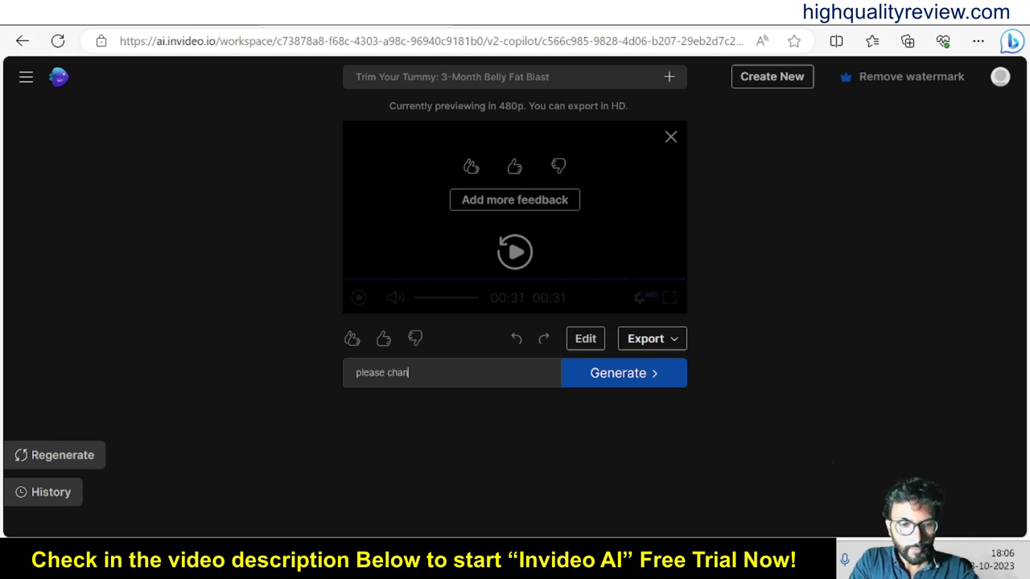
{"action": "type", "text": "lease change "}
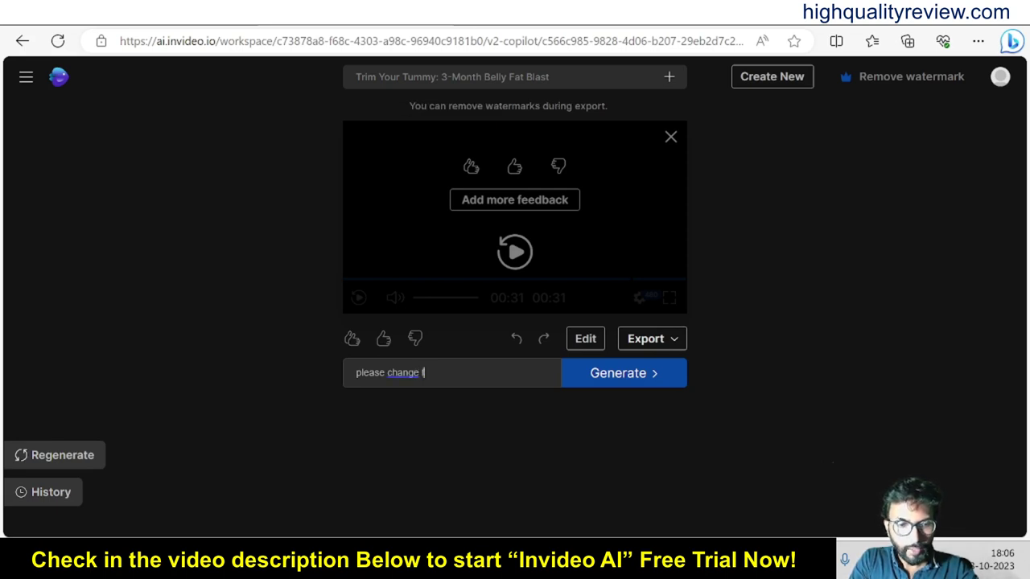
{"action": "type", "text": "female "}
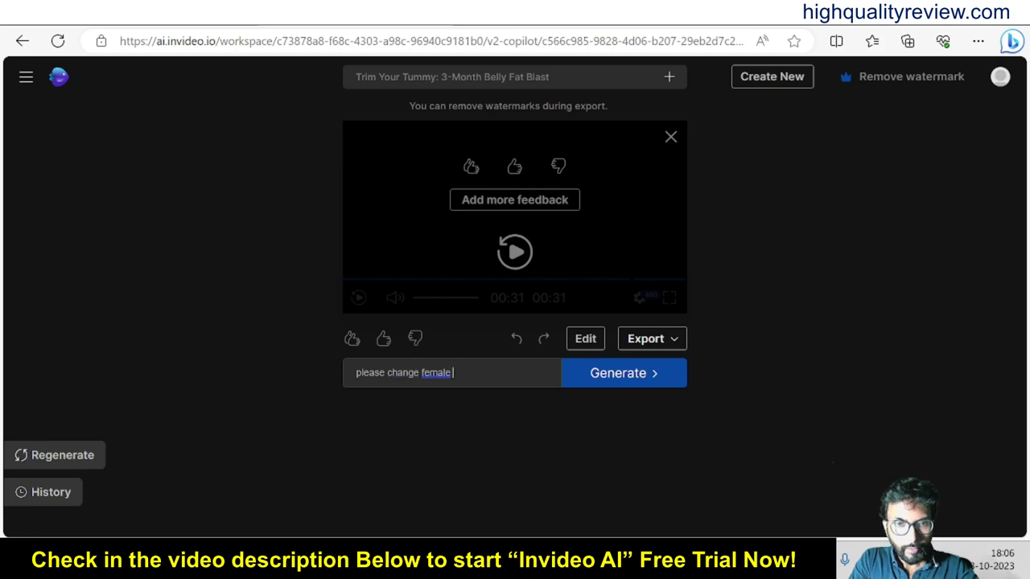
{"action": "type", "text": "voice to"}
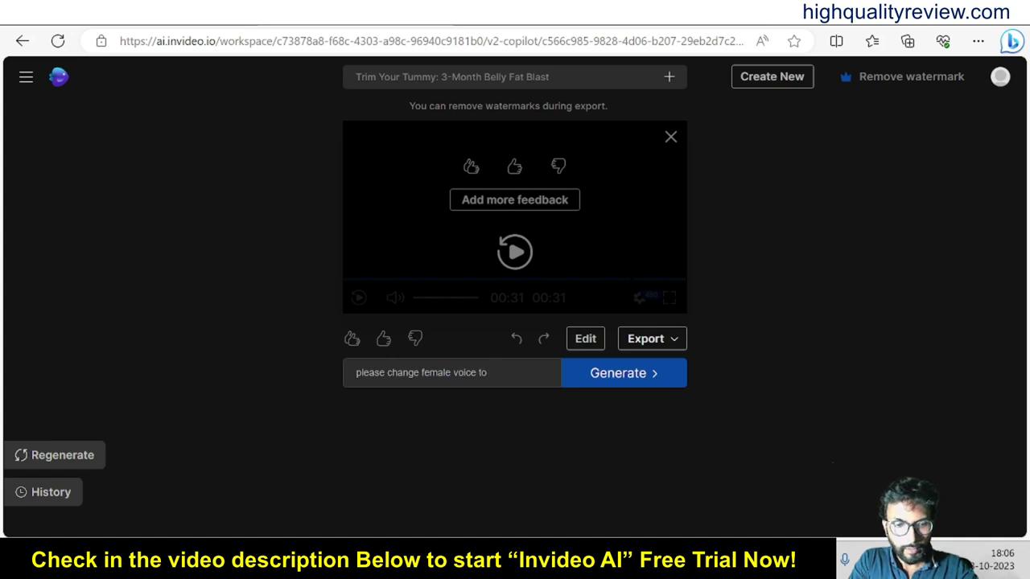
{"action": "type", "text": " male vo"}
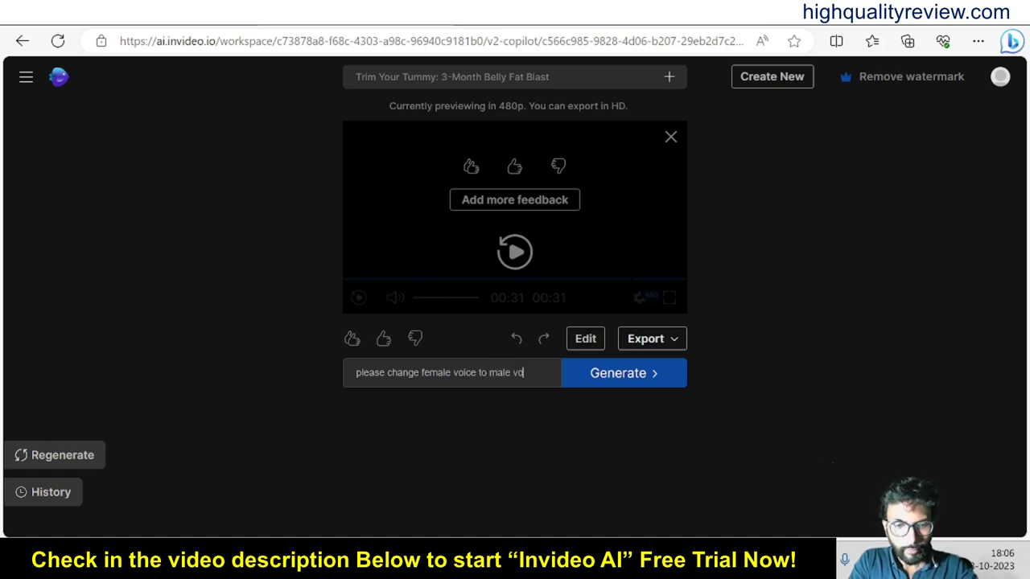
{"action": "type", "text": "ice"}
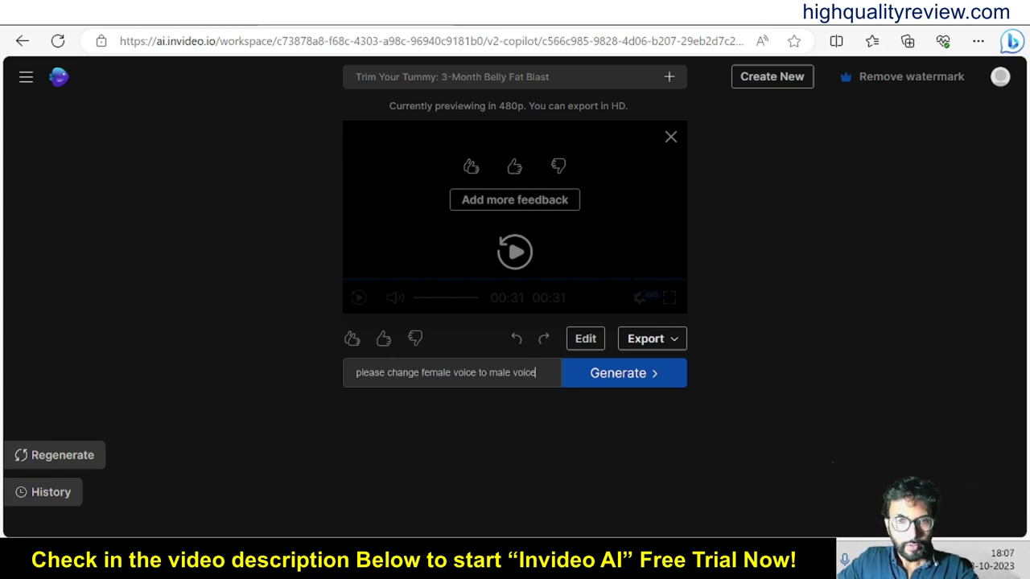
Apply the male voice, review the 33-second preview, and open the Scene 1 media editor.
{"action": "left_click", "coordinate": [611, 380]}
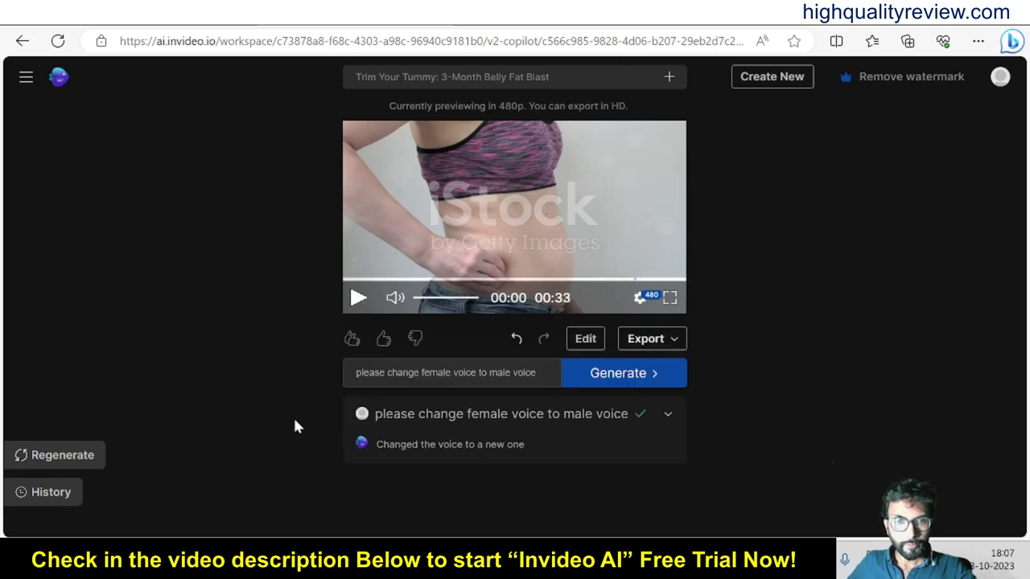
{"action": "left_click", "coordinate": [357, 298]}
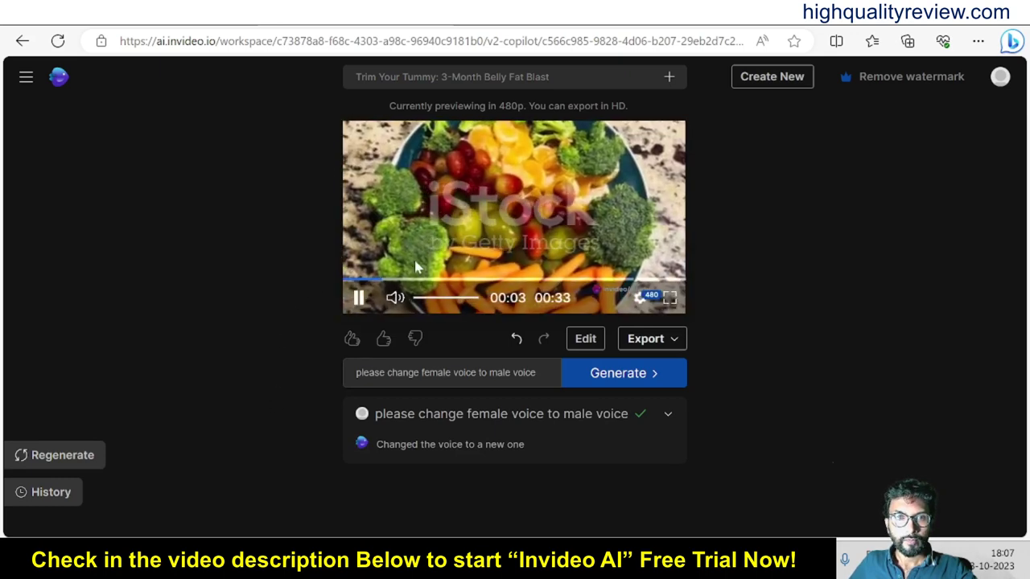
{"action": "left_click", "coordinate": [358, 298]}
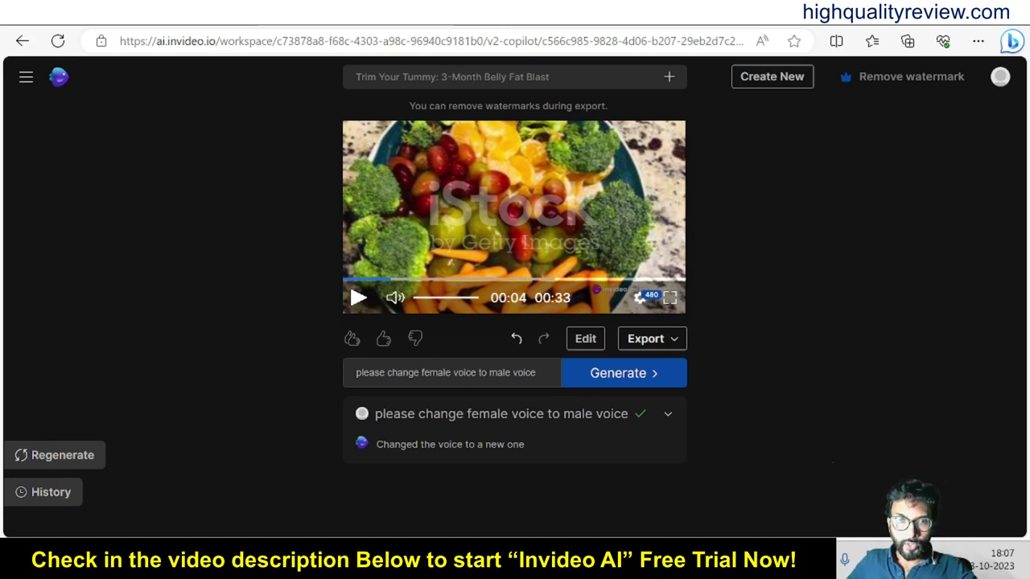
{"action": "left_click", "coordinate": [585, 339]}
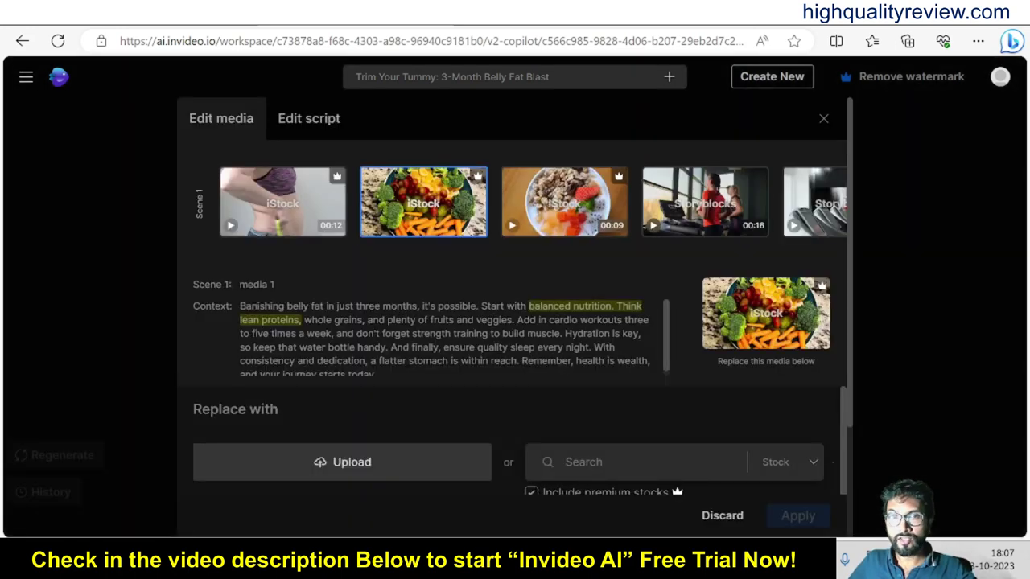
Select Scene 1's belly clip and search free stock for 'weight loss', excluding premium stock.
{"action": "left_click", "coordinate": [289, 224]}
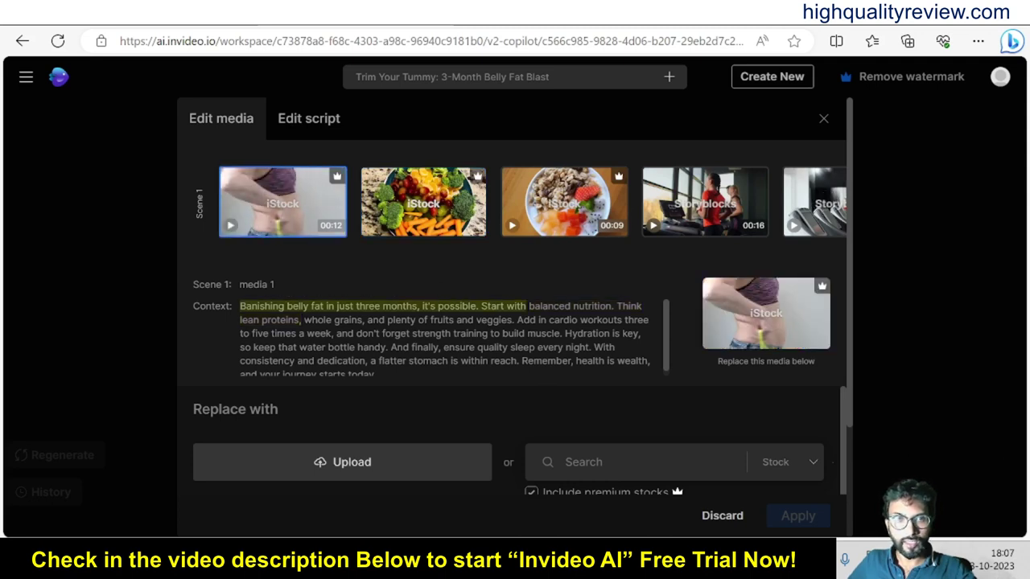
{"action": "scroll", "coordinate": [678, 428], "scroll_direction": "down", "scroll_amount": 2}
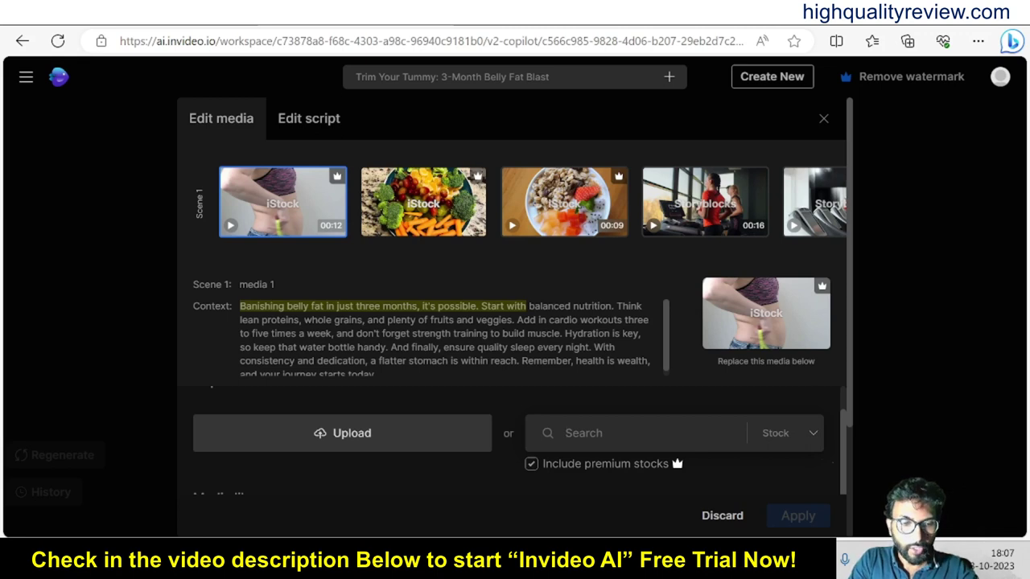
{"action": "type", "text": "weig"}
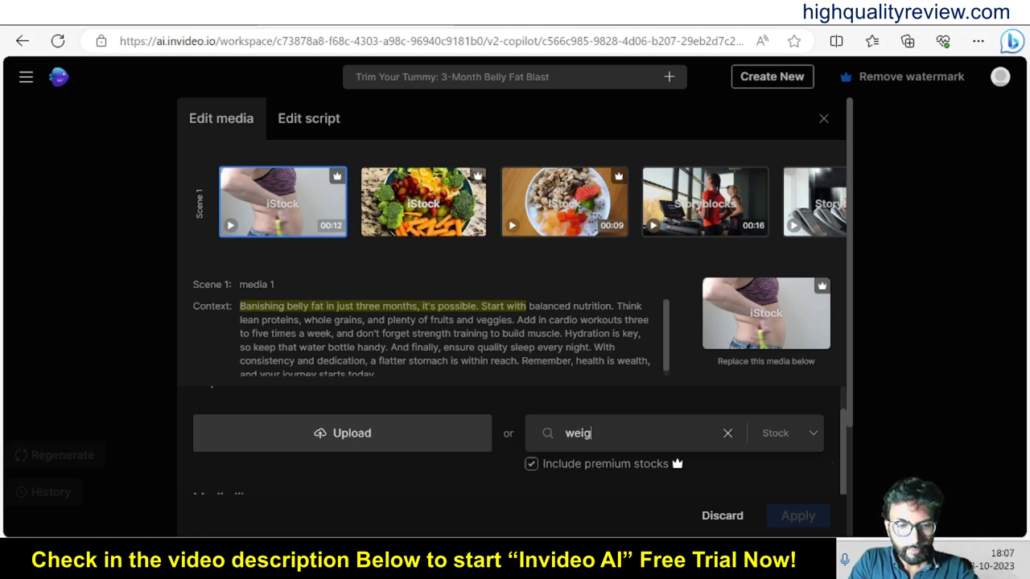
{"action": "type", "text": "ht loss"}
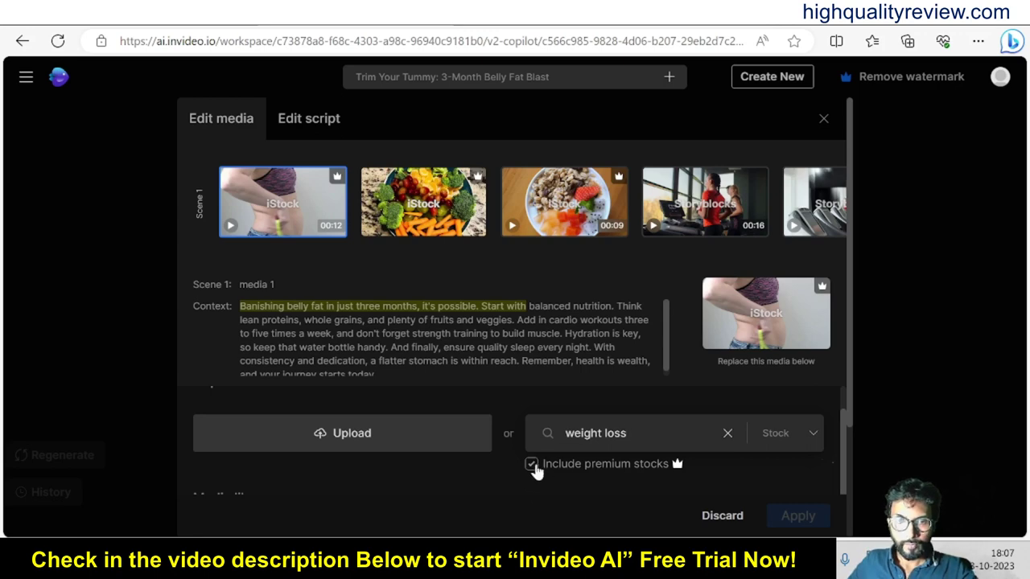
{"action": "left_click", "coordinate": [531, 466]}
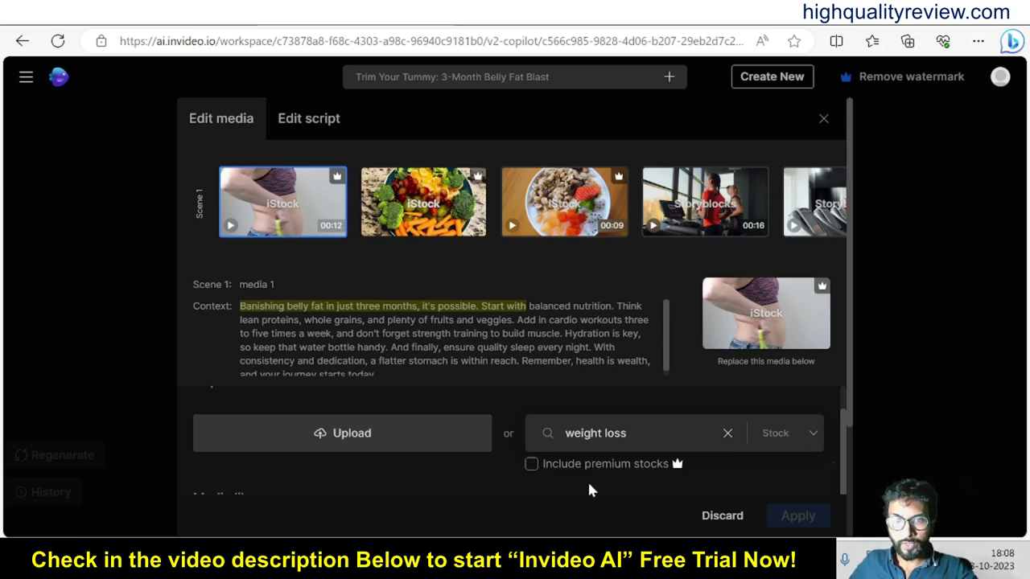
{"action": "scroll", "coordinate": [602, 483], "scroll_direction": "down", "scroll_amount": 1}
{"action": "scroll", "coordinate": [609, 441], "scroll_direction": "up", "scroll_amount": 1}
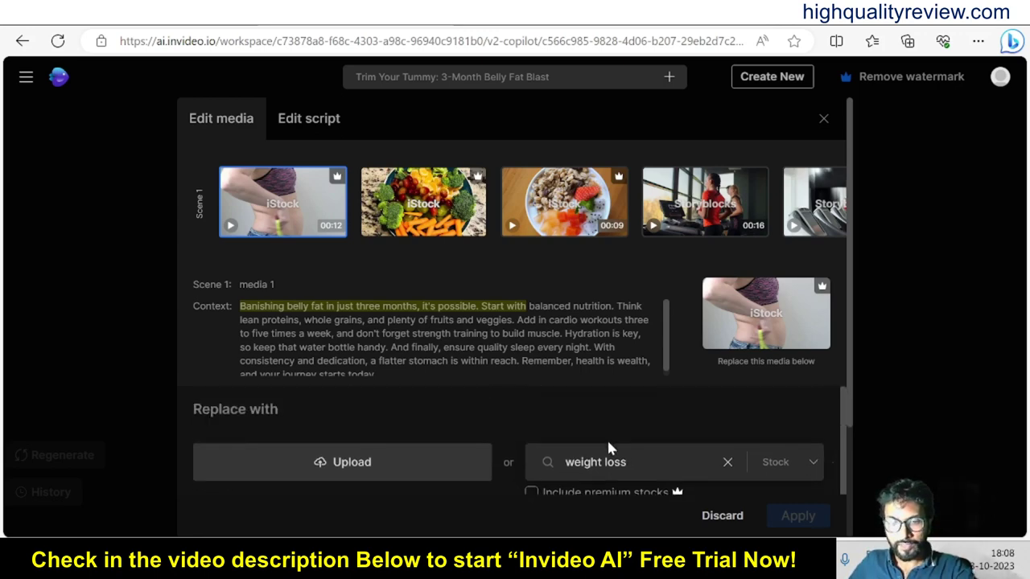
{"action": "scroll", "coordinate": [609, 448], "scroll_direction": "down", "scroll_amount": 1}
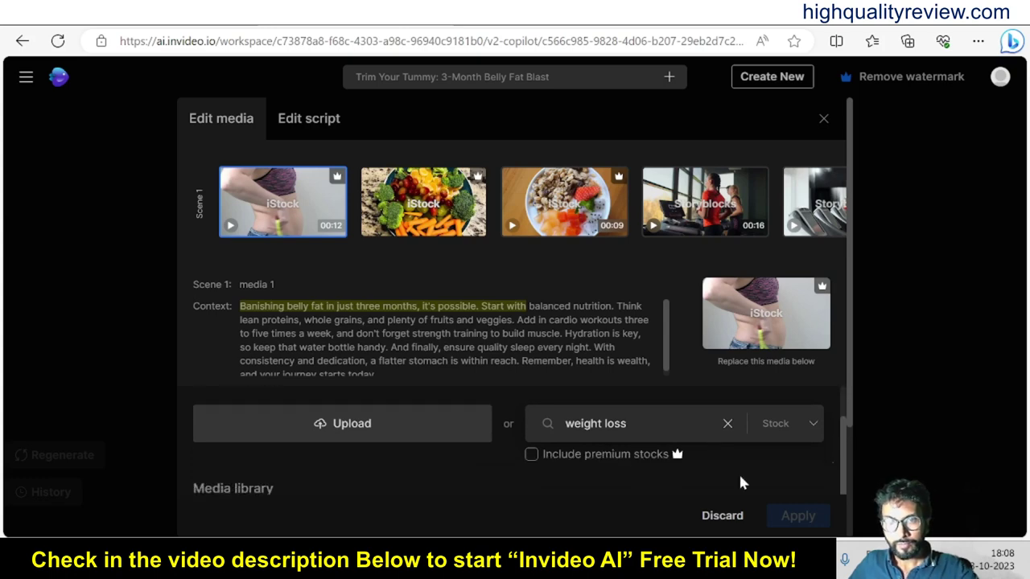
{"action": "scroll", "coordinate": [659, 468], "scroll_direction": "down", "scroll_amount": 1}
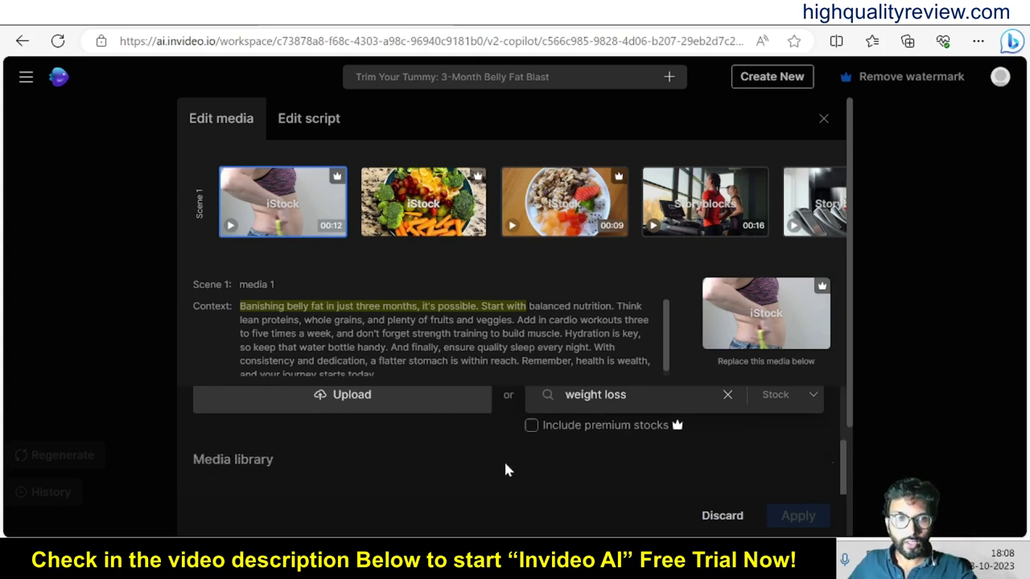
{"action": "scroll", "coordinate": [499, 473], "scroll_direction": "down", "scroll_amount": 2}
{"action": "scroll", "coordinate": [430, 464], "scroll_direction": "up", "scroll_amount": 1}
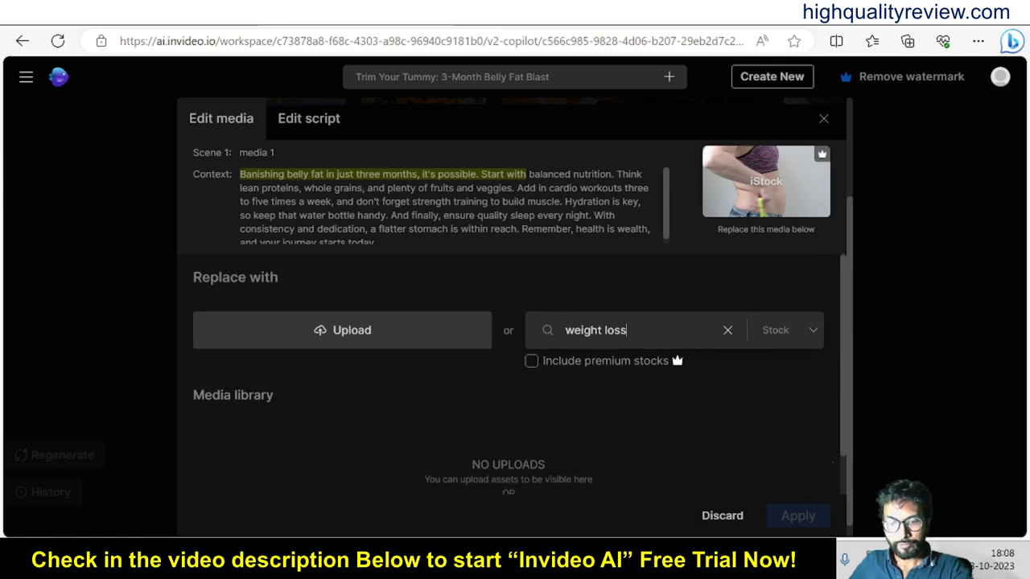
{"action": "key", "text": "Return"}
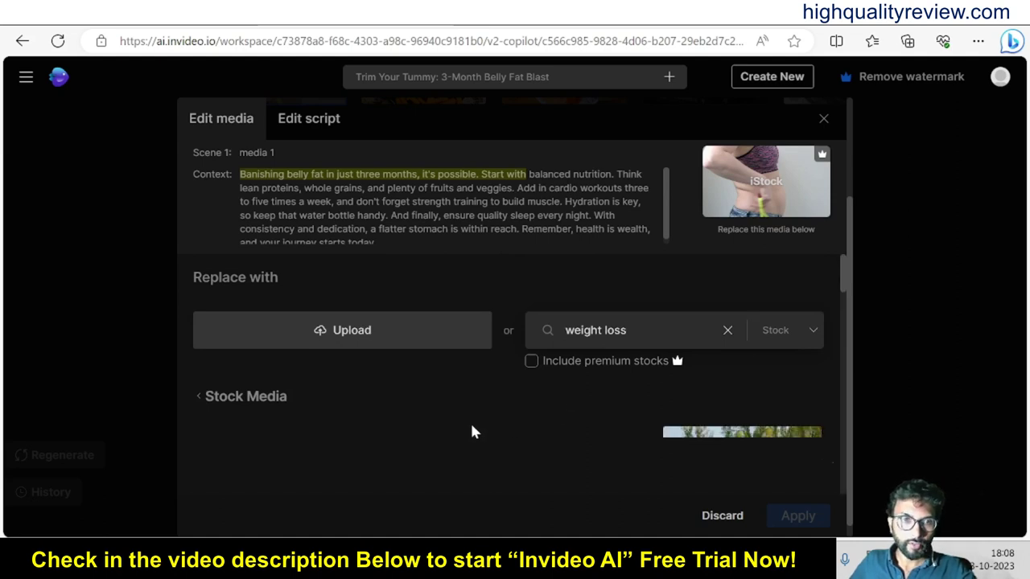
{"action": "mouse_move", "coordinate": [467, 435]}
{"action": "scroll", "coordinate": [466, 435], "scroll_direction": "down", "scroll_amount": 1}
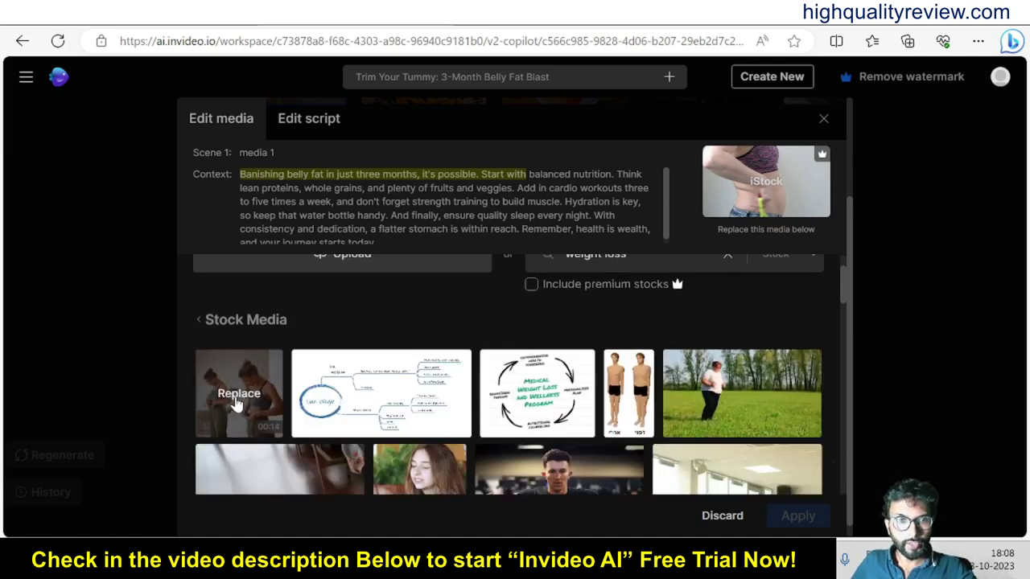
Replace the belly clip with the first result and the broccoli clip with a gym video.
{"action": "left_click", "coordinate": [237, 398]}
{"action": "scroll", "coordinate": [239, 402], "scroll_direction": "up", "scroll_amount": 3}
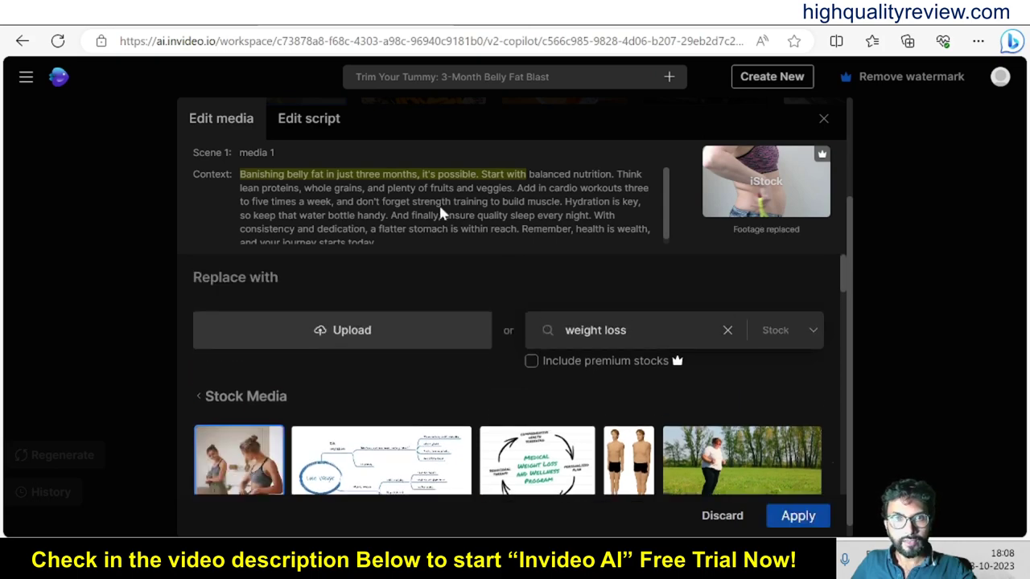
{"action": "left_click", "coordinate": [435, 222]}
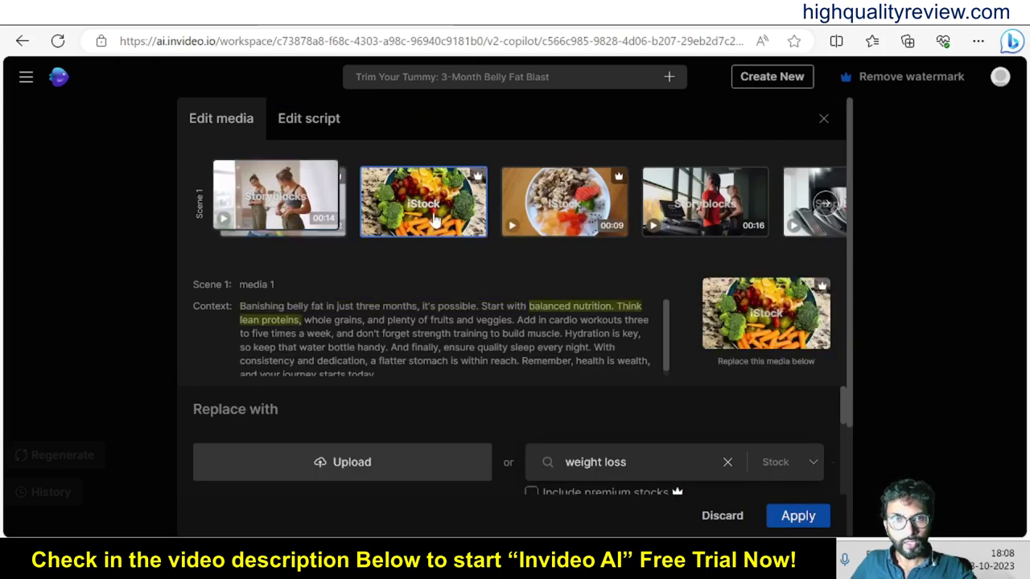
{"action": "scroll", "coordinate": [430, 233], "scroll_direction": "down", "scroll_amount": 1}
{"action": "scroll", "coordinate": [406, 290], "scroll_direction": "down", "scroll_amount": 2}
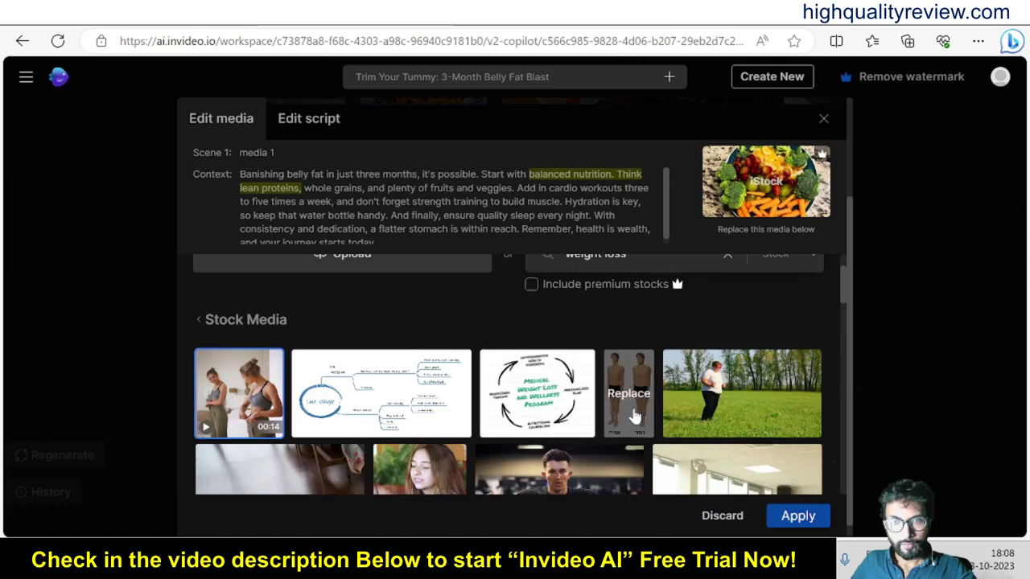
{"action": "scroll", "coordinate": [740, 415], "scroll_direction": "down", "scroll_amount": 1}
{"action": "left_click", "coordinate": [565, 422]}
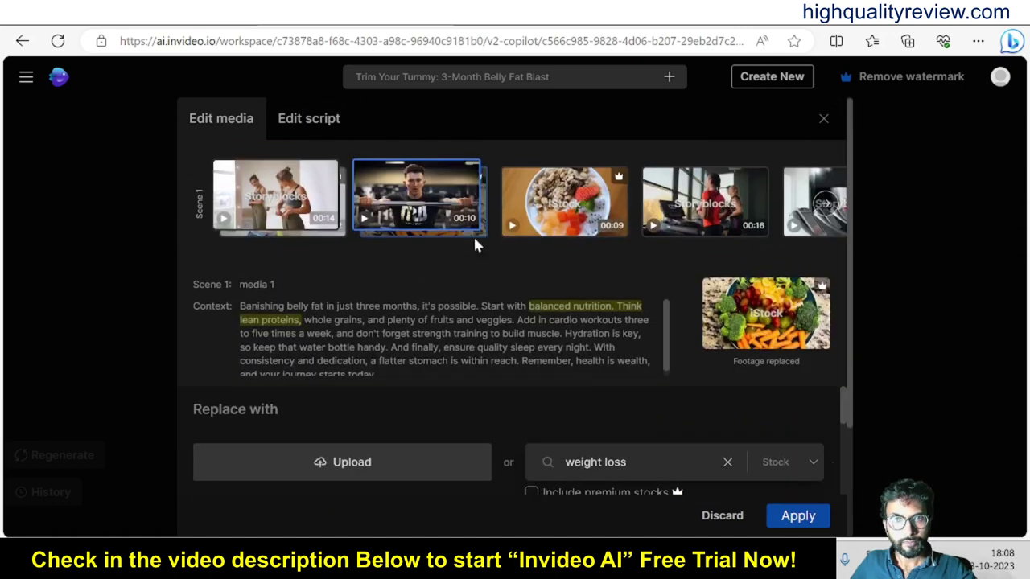
Swap Scene 1's food-bowl clip for a workout clip.
{"action": "left_click", "coordinate": [566, 217]}
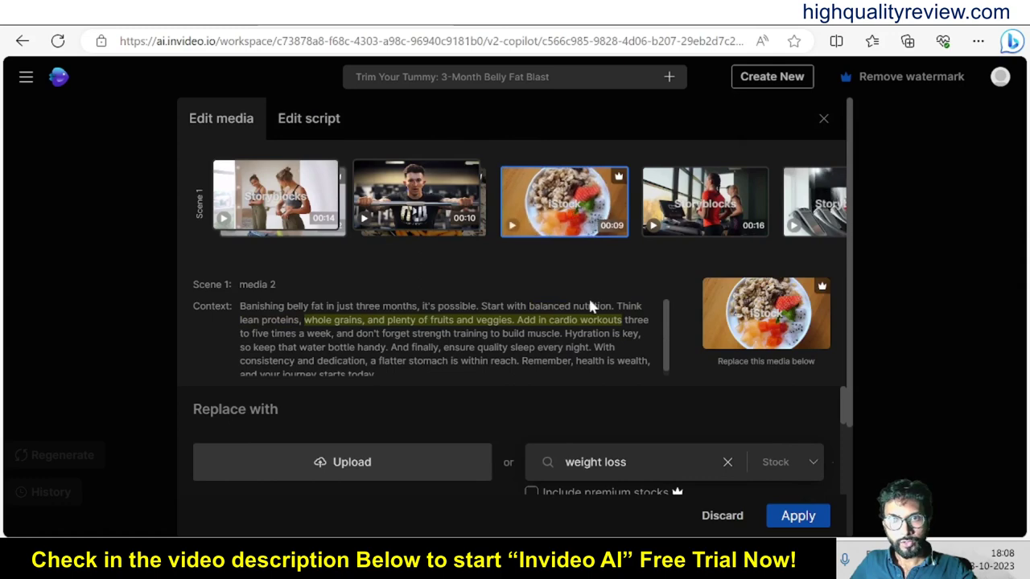
{"action": "scroll", "coordinate": [450, 337], "scroll_direction": "down", "scroll_amount": 1}
{"action": "scroll", "coordinate": [625, 430], "scroll_direction": "down", "scroll_amount": 5}
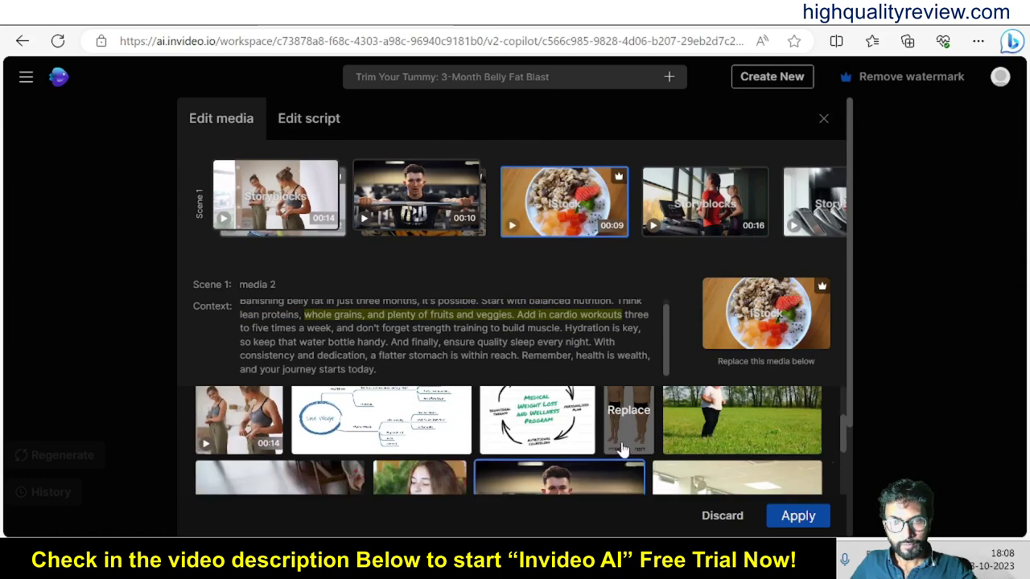
{"action": "scroll", "coordinate": [612, 463], "scroll_direction": "down", "scroll_amount": 3}
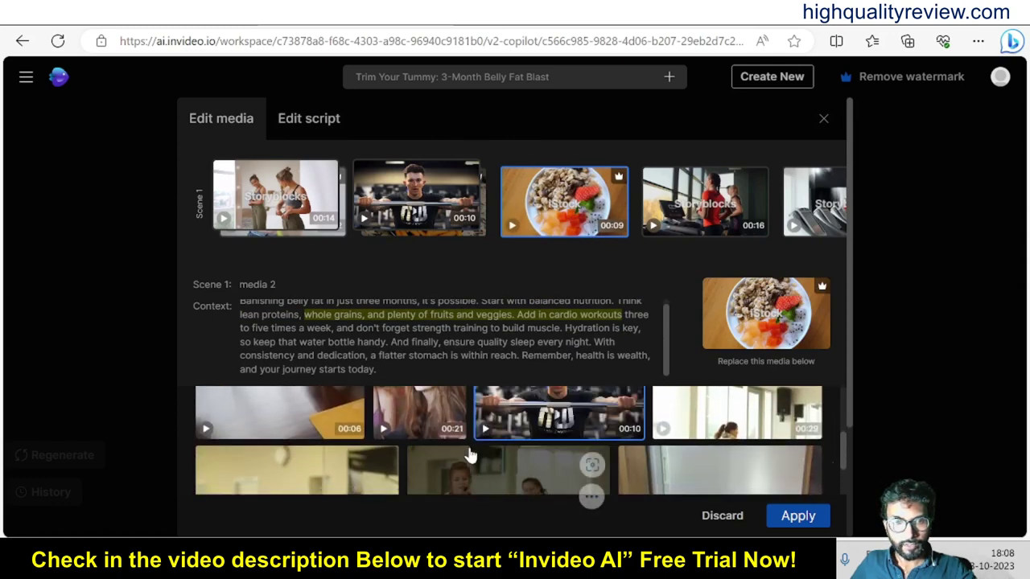
{"action": "scroll", "coordinate": [523, 462], "scroll_direction": "down", "scroll_amount": 1}
{"action": "scroll", "coordinate": [576, 467], "scroll_direction": "down", "scroll_amount": 1}
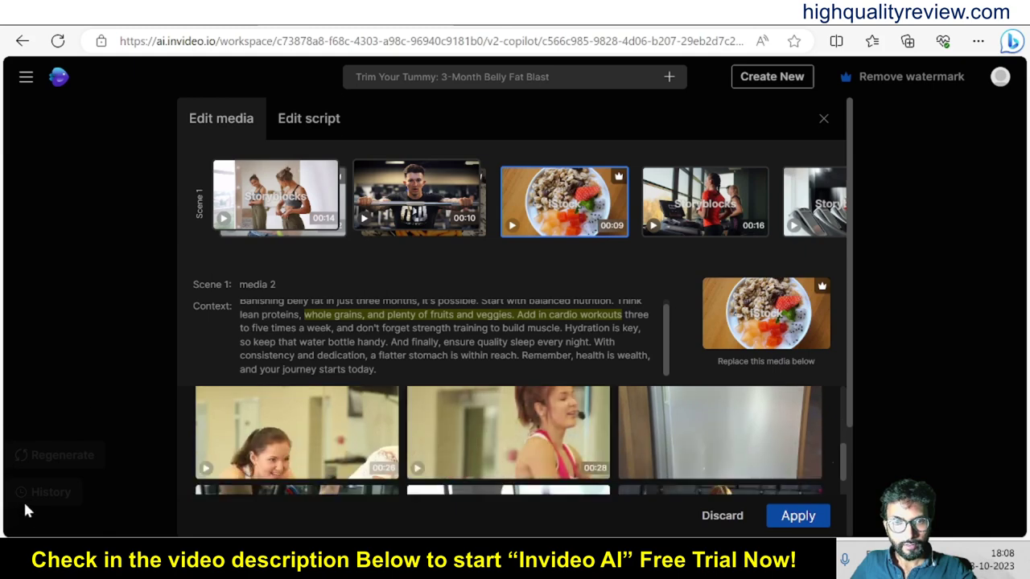
{"action": "left_click", "coordinate": [523, 442]}
{"action": "scroll", "coordinate": [576, 440], "scroll_direction": "up", "scroll_amount": 1}
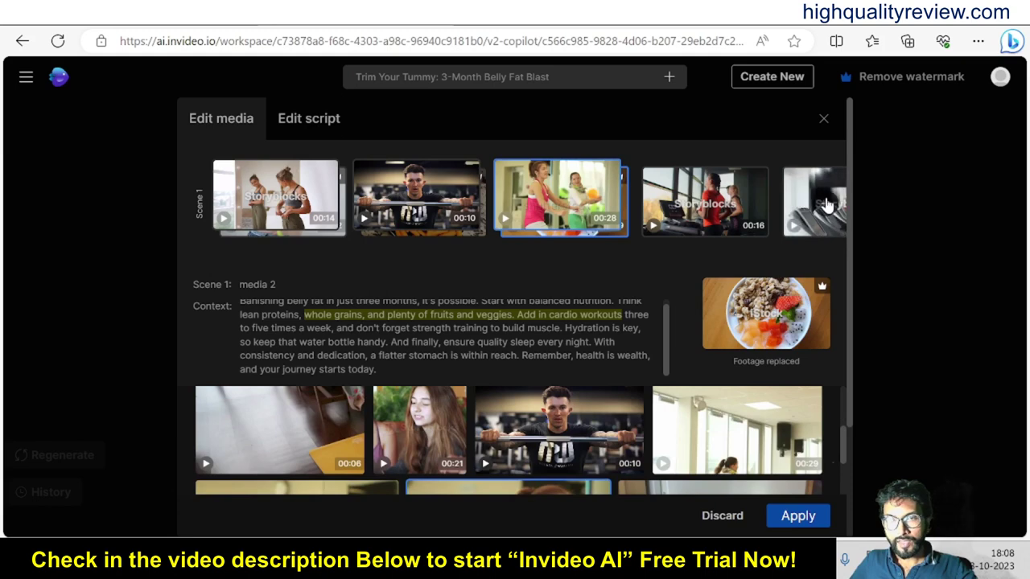
Replace the sleeping-woman clip with the bench-press clip and return to the first clip.
{"action": "left_click", "coordinate": [823, 202]}
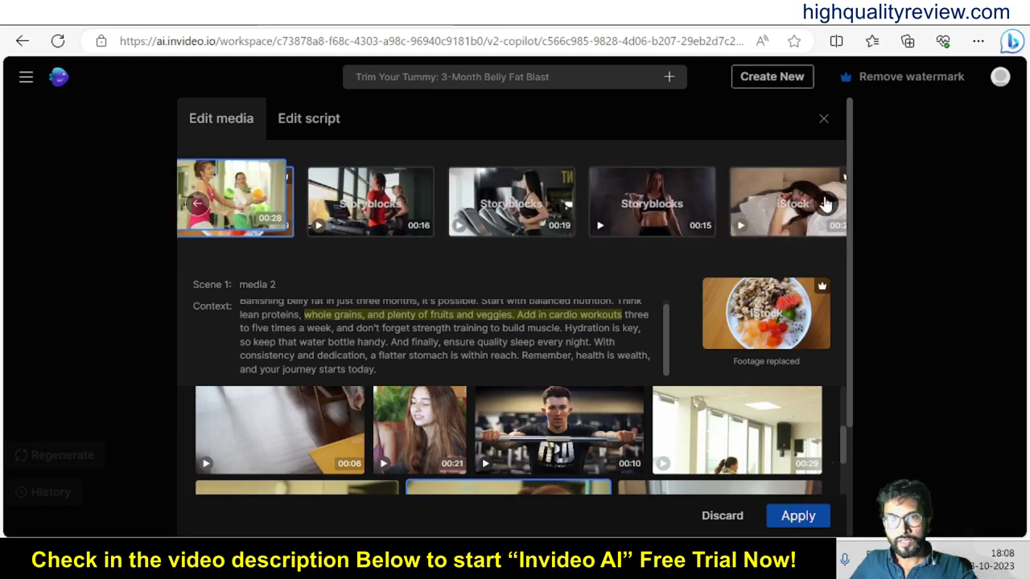
{"action": "left_click", "coordinate": [825, 207]}
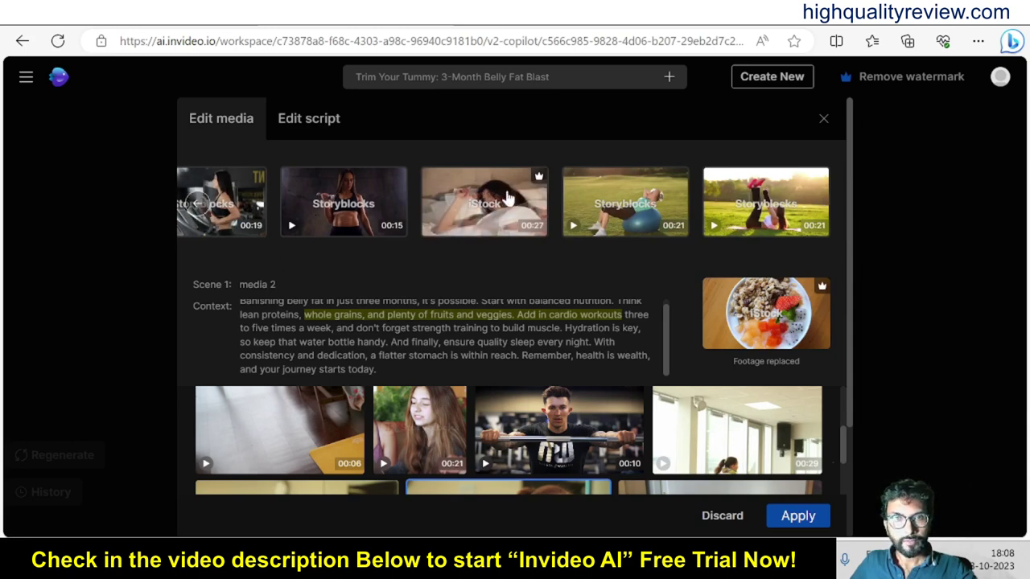
{"action": "left_click", "coordinate": [482, 201]}
{"action": "mouse_move", "coordinate": [563, 421]}
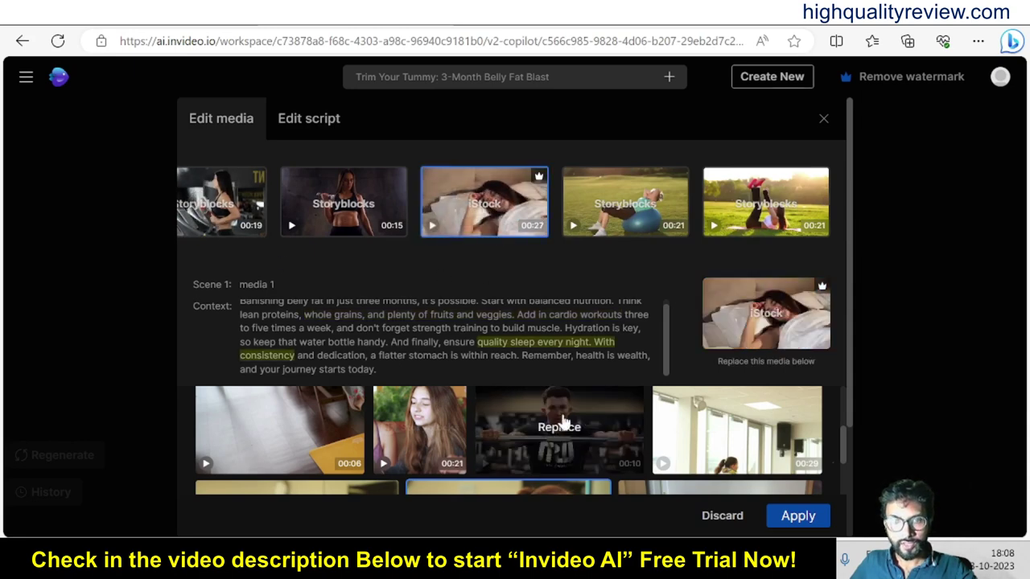
{"action": "scroll", "coordinate": [545, 432], "scroll_direction": "down", "scroll_amount": 3}
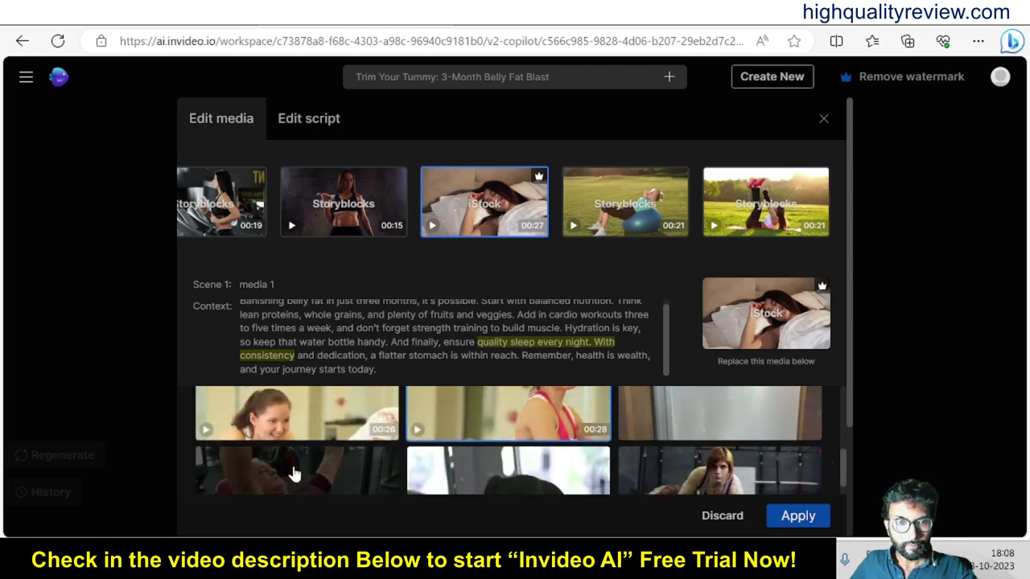
{"action": "left_click", "coordinate": [294, 473]}
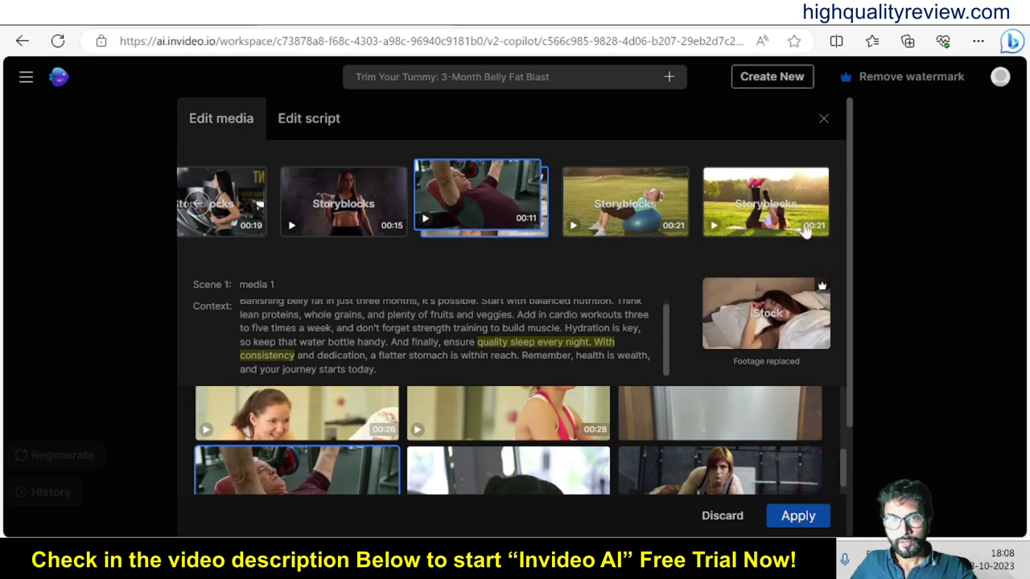
{"action": "left_click", "coordinate": [198, 207]}
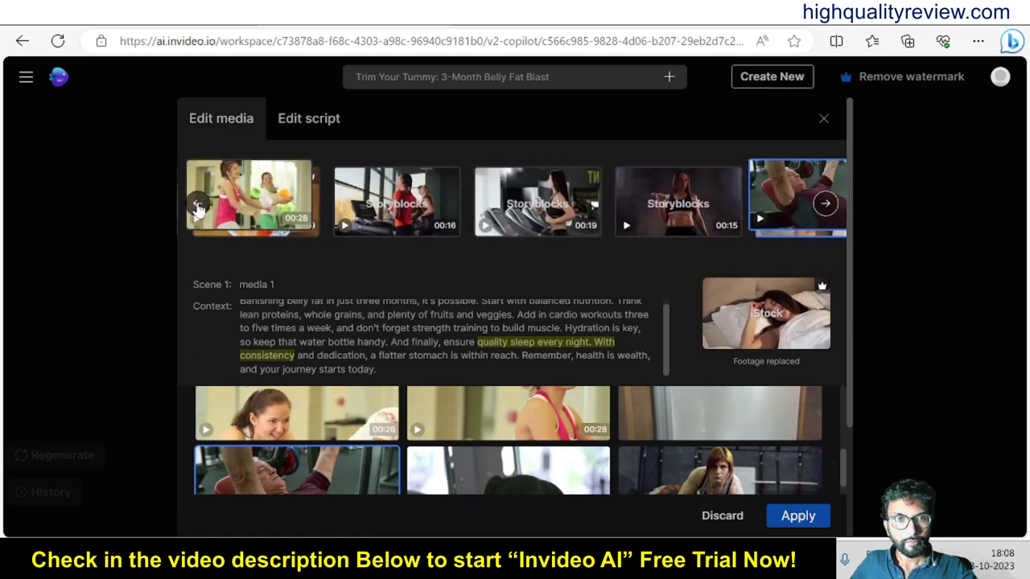
{"action": "left_click", "coordinate": [198, 208]}
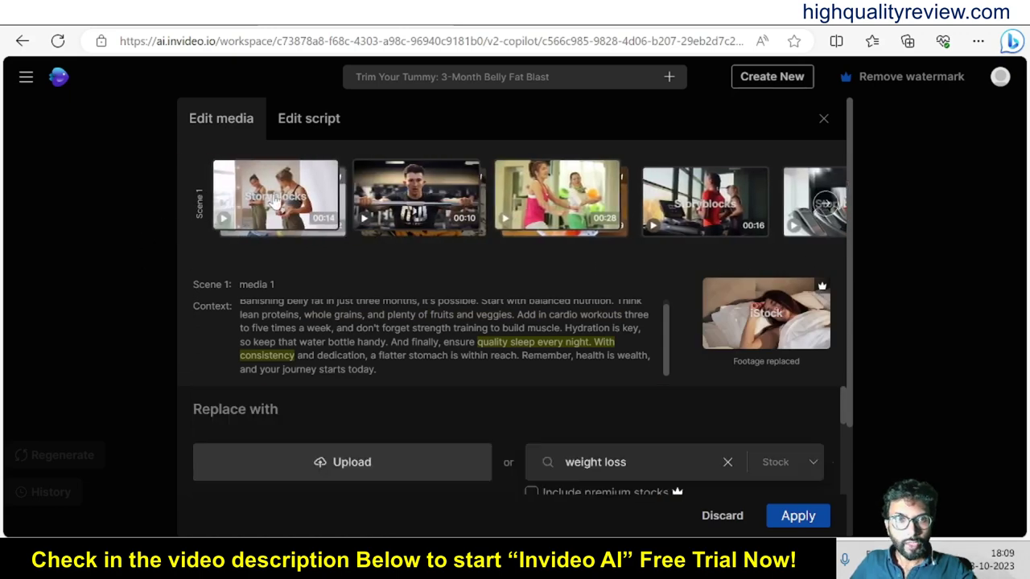
{"action": "left_click", "coordinate": [273, 201]}
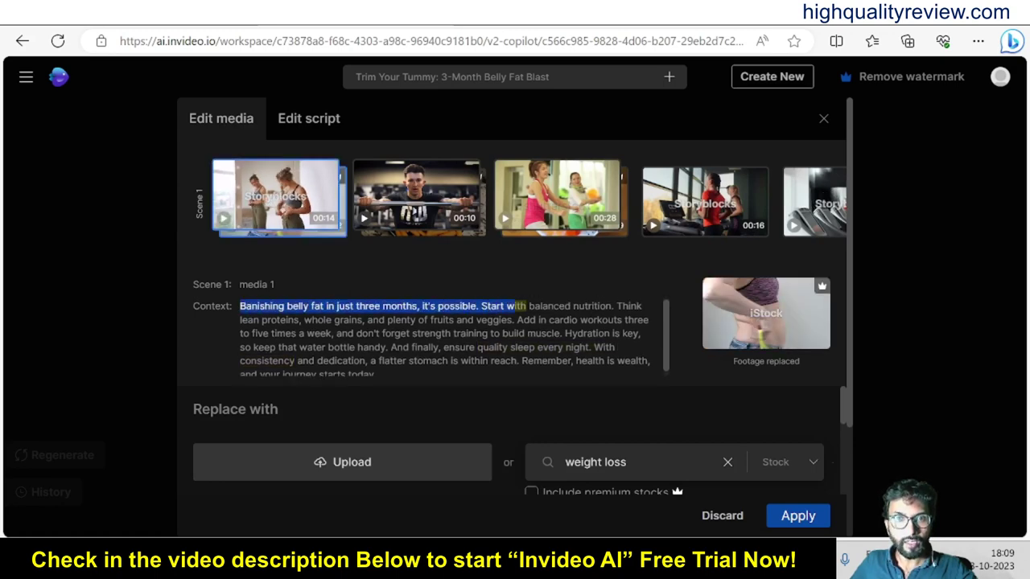
Check the third clip's replacement and play back the updated 33-second preview.
{"action": "left_click", "coordinate": [559, 192]}
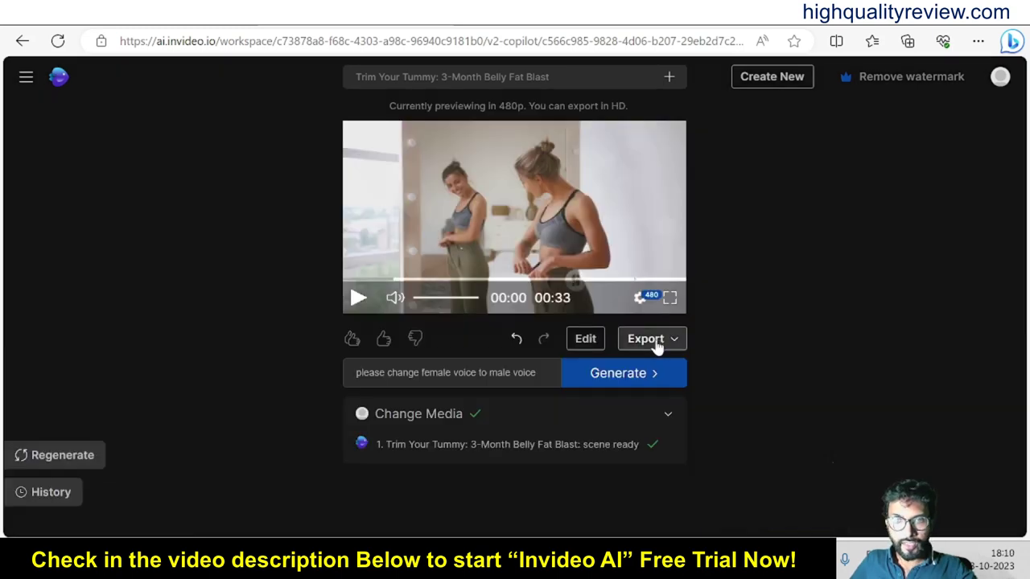
{"action": "left_click", "coordinate": [358, 298]}
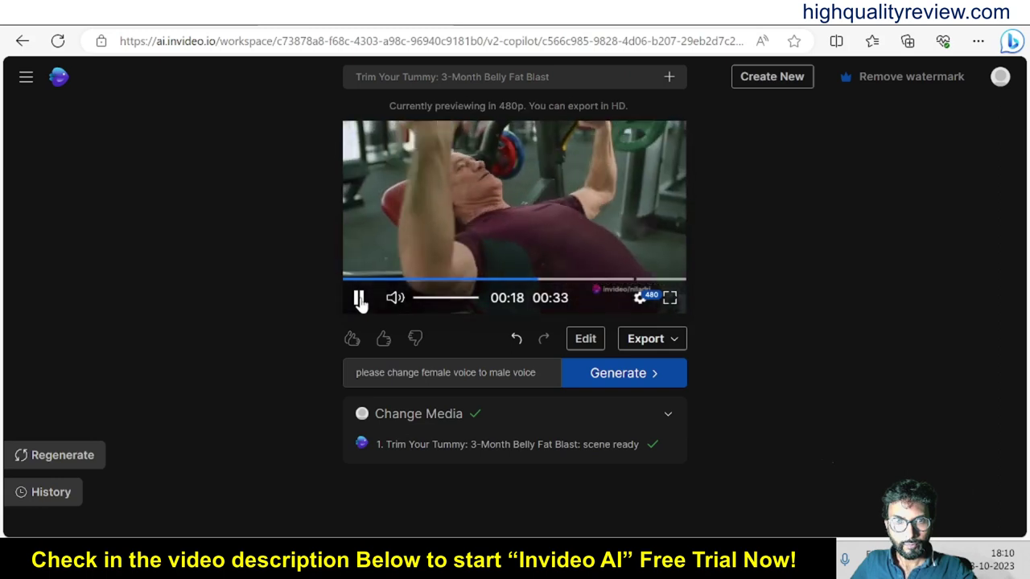
{"action": "left_click", "coordinate": [359, 300]}
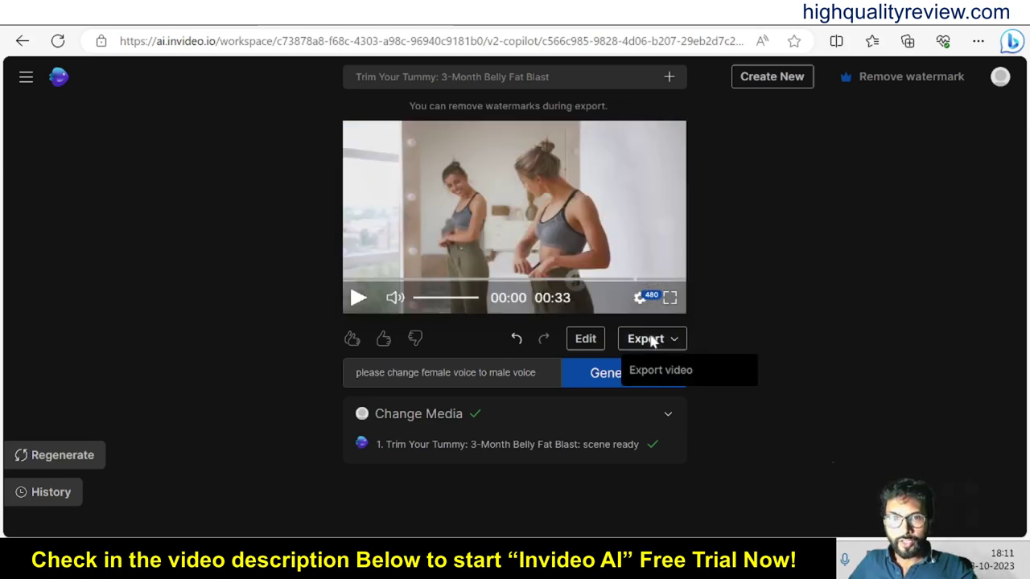
Export the Trim Your Tummy video at 1080p with stock watermarks and start rendering.
{"action": "left_click", "coordinate": [681, 372]}
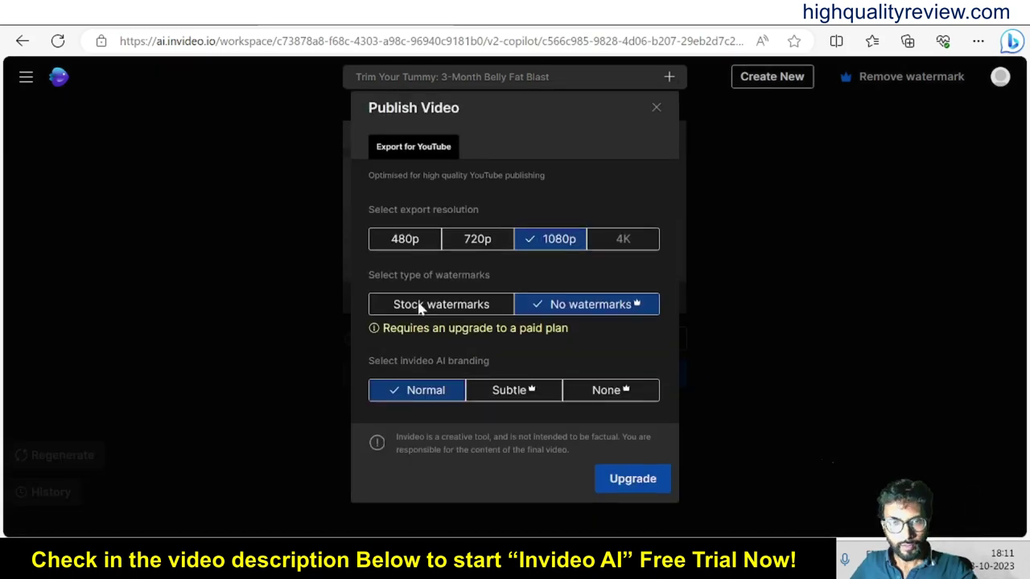
{"action": "left_click", "coordinate": [421, 307]}
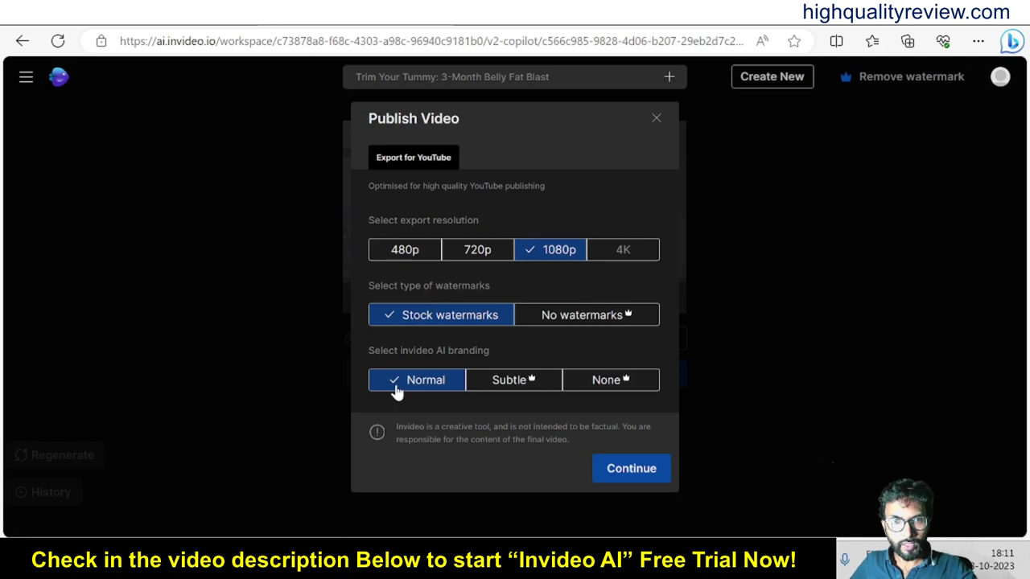
{"action": "left_click", "coordinate": [618, 475]}
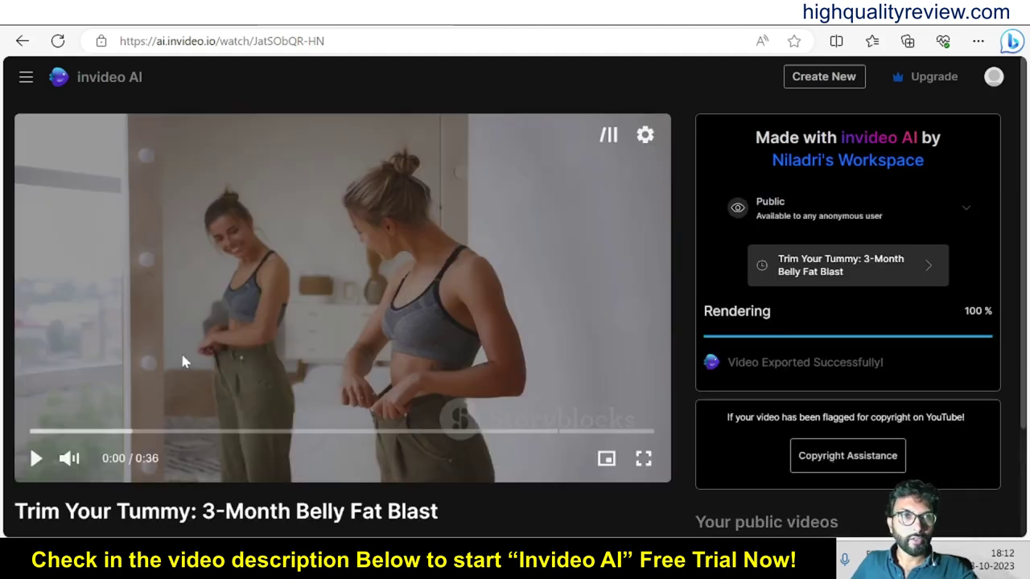
Play the exported video on its watch page, then pause it.
{"action": "left_click", "coordinate": [35, 460]}
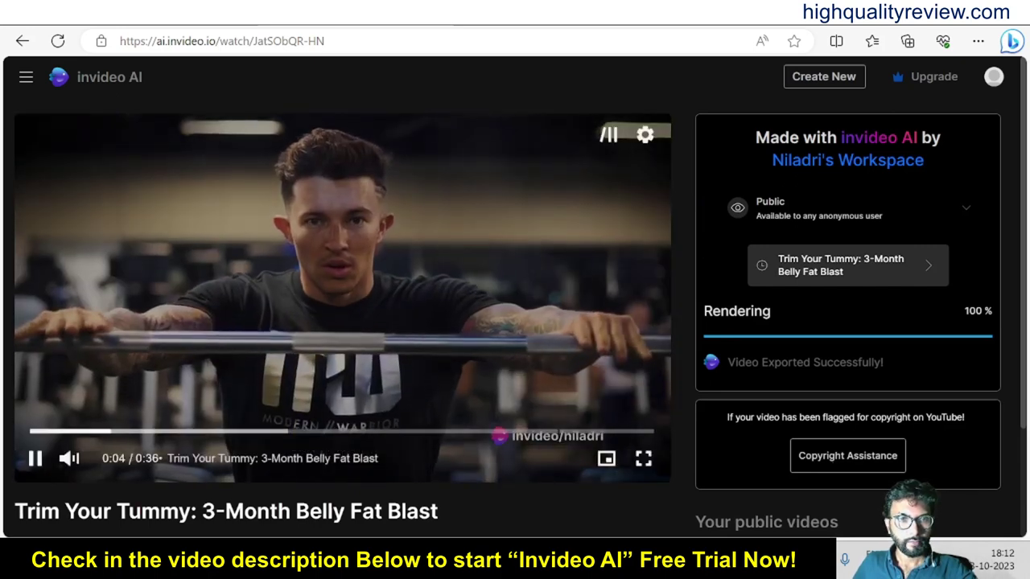
{"action": "scroll", "coordinate": [611, 457], "scroll_direction": "down", "scroll_amount": 1}
{"action": "scroll", "coordinate": [600, 464], "scroll_direction": "down", "scroll_amount": 2}
{"action": "scroll", "coordinate": [513, 468], "scroll_direction": "up", "scroll_amount": 3}
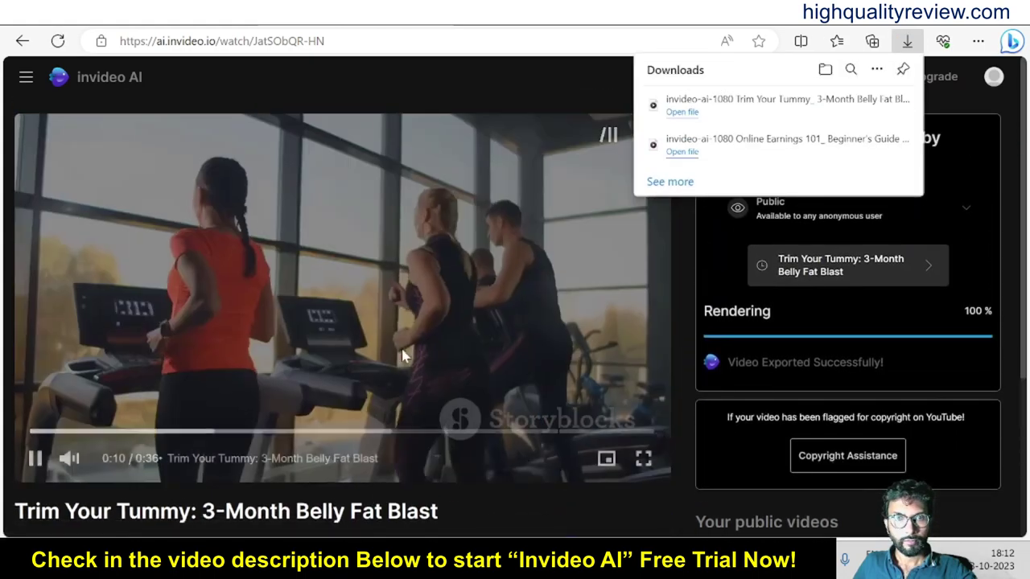
{"action": "left_click", "coordinate": [383, 346]}
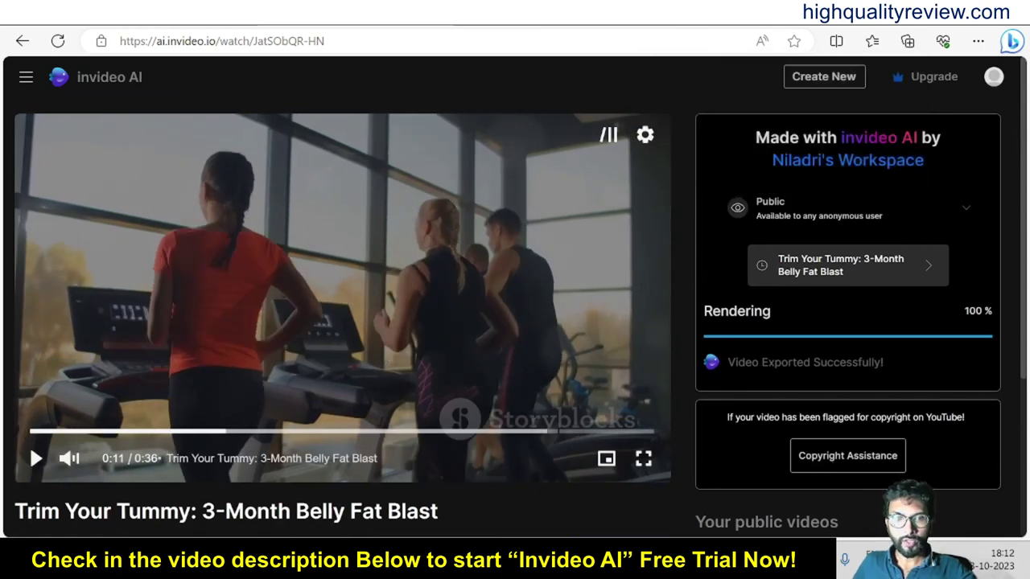
Open the downloaded invideo-ai-1080 video file from the Downloads folder.
{"action": "left_click", "coordinate": [456, 482]}
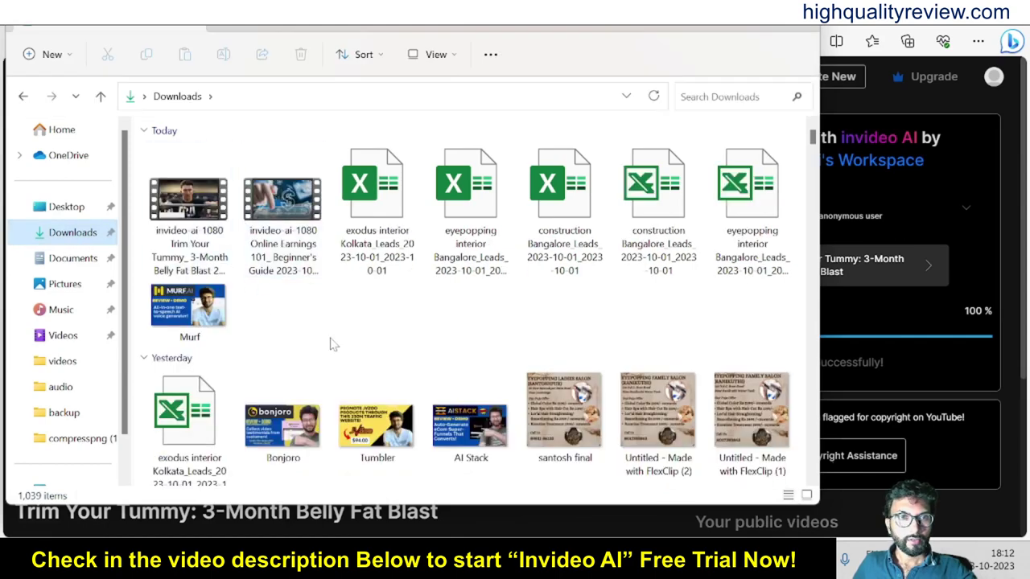
{"action": "left_click", "coordinate": [186, 224]}
{"action": "right_click", "coordinate": [228, 246]}
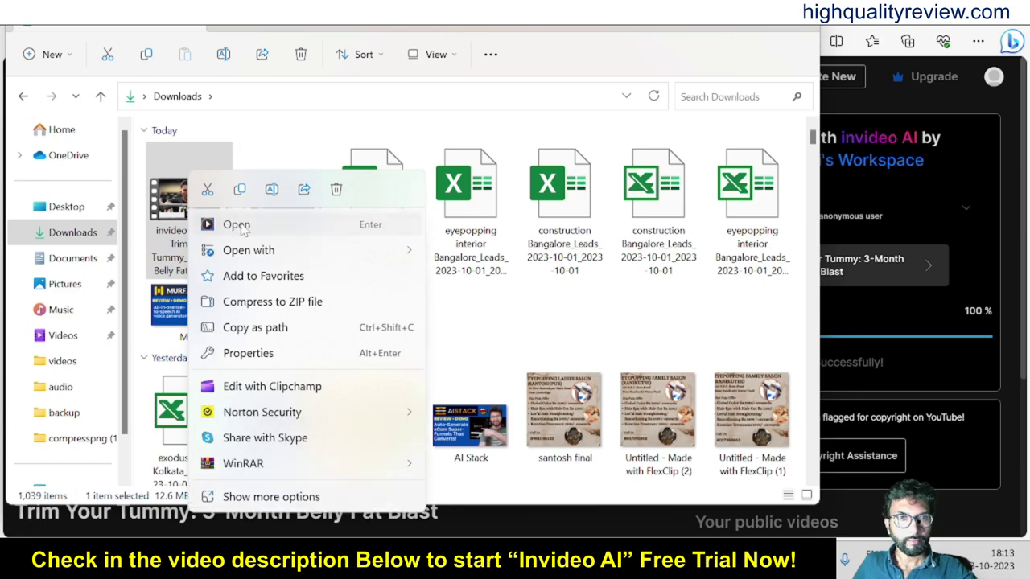
{"action": "left_click", "coordinate": [238, 225]}
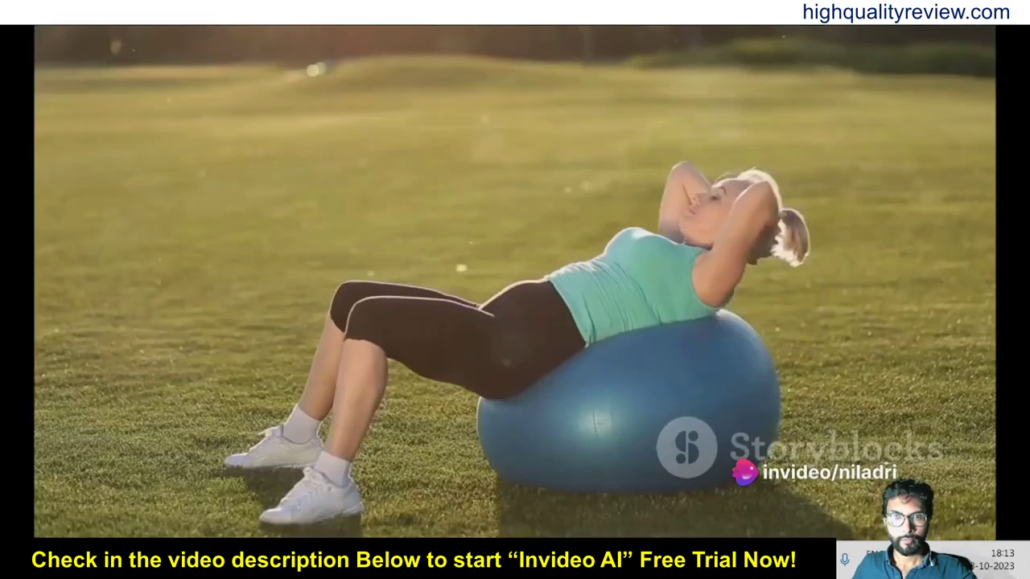
Close Media Player and the Downloads window, returning to the video's watch page.
{"action": "mouse_move", "coordinate": [749, 186]}
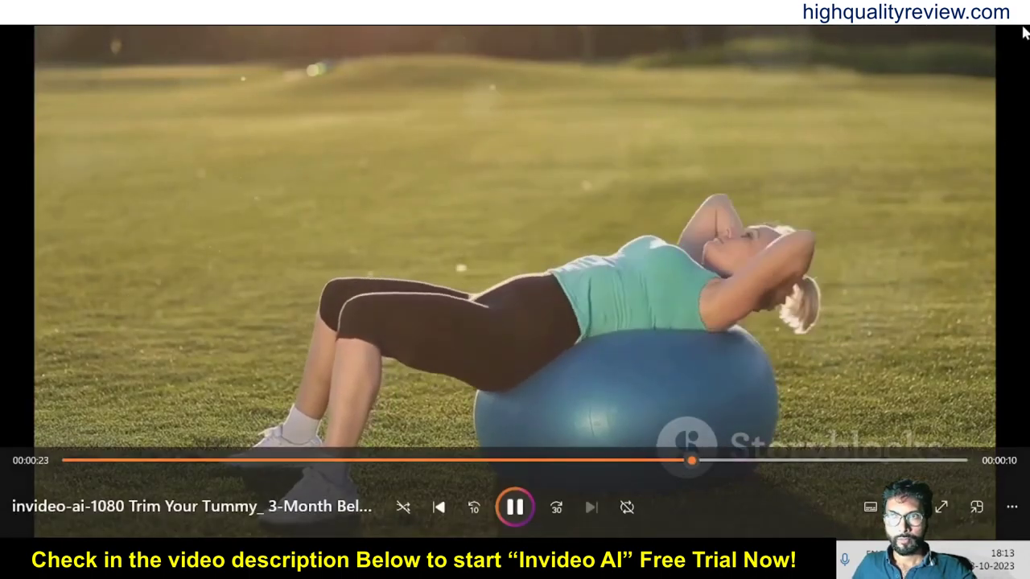
{"action": "key", "text": "alt+F4"}
{"action": "left_click", "coordinate": [442, 329]}
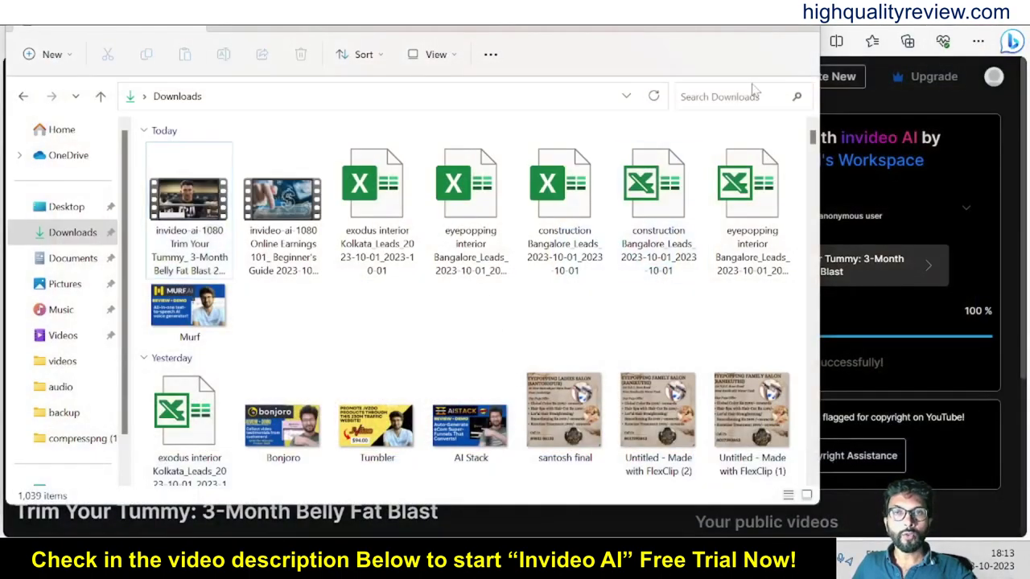
{"action": "key", "text": "alt+F4"}
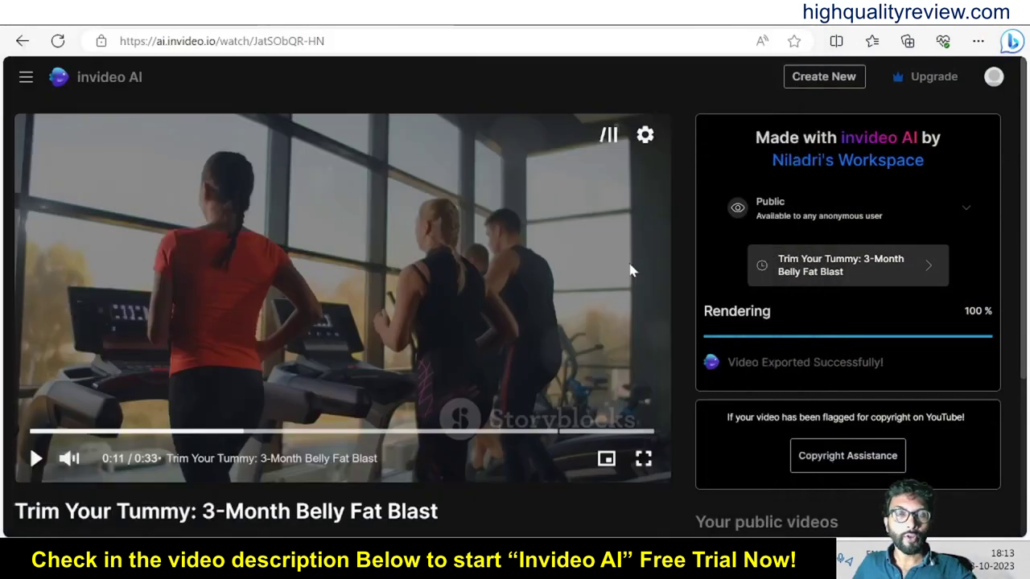